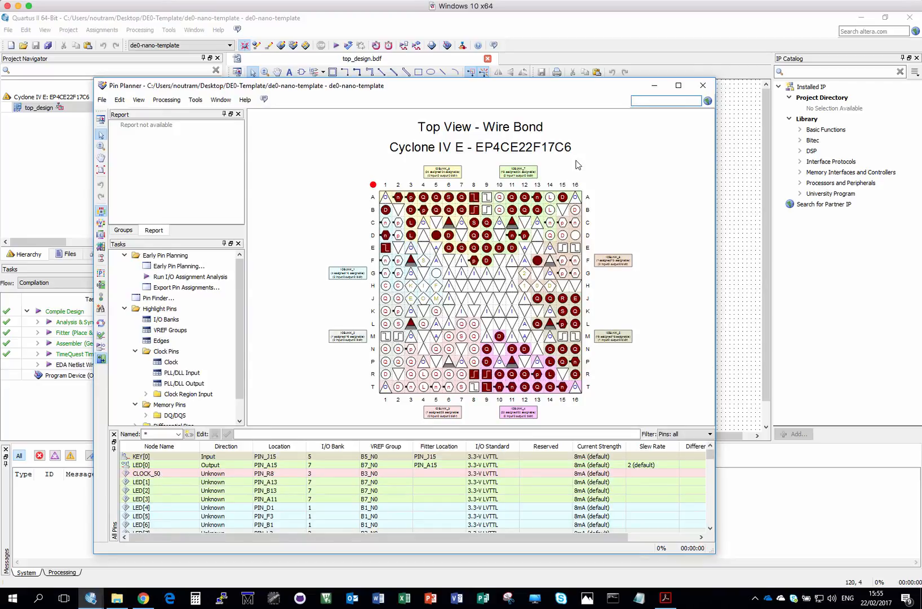
Delete the middle section of the wire between KEY[0] and LED[0] and move the LED[0] output pin further away from the input.
{"action": "left_click", "coordinate": [703, 88]}
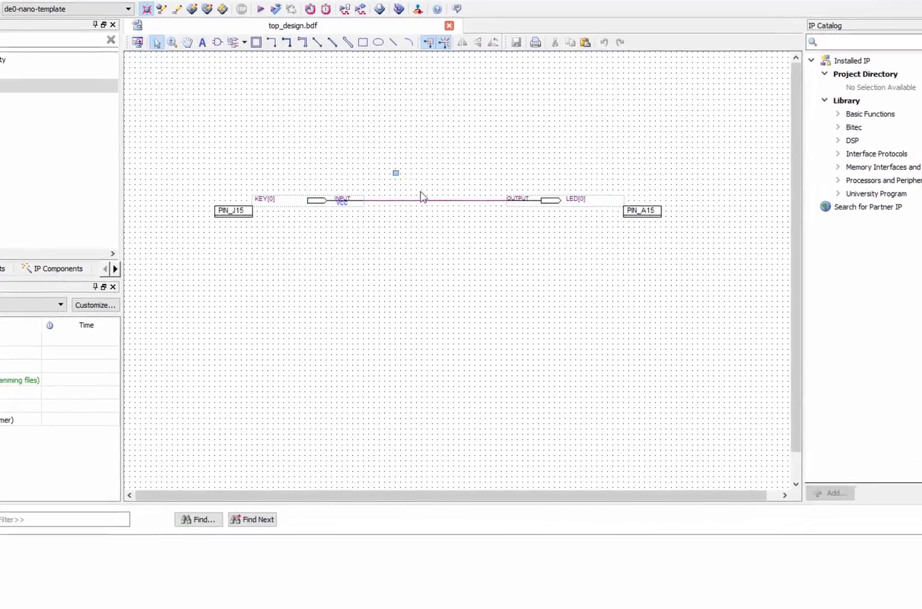
{"action": "left_click_drag", "start_coordinate": [395, 173], "coordinate": [468, 231]}
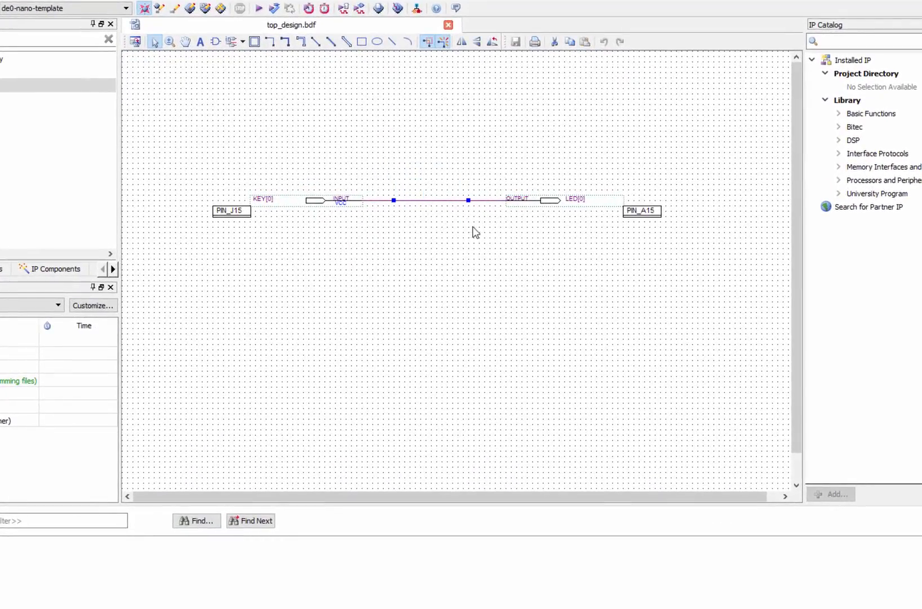
{"action": "key", "text": "Delete"}
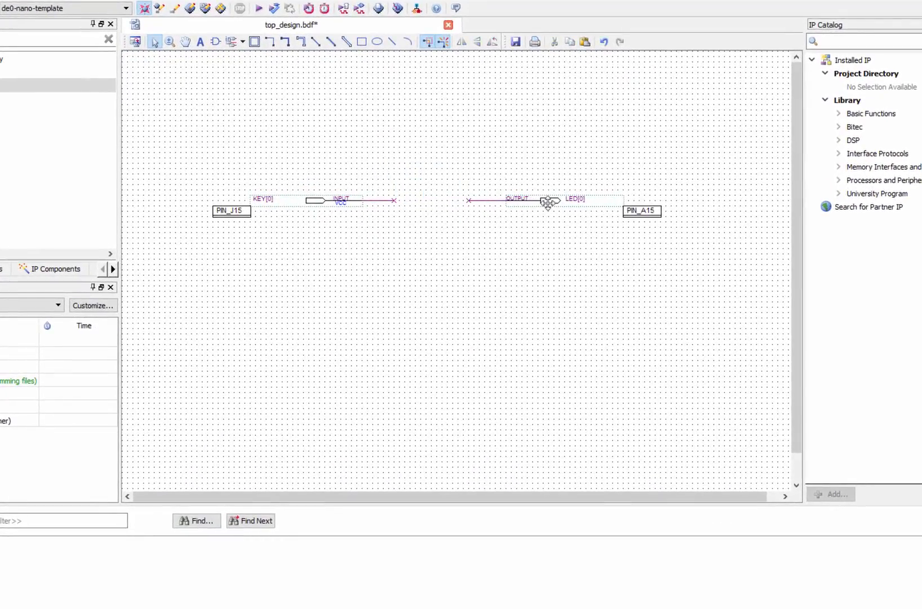
{"action": "left_click_drag", "start_coordinate": [547, 201], "coordinate": [715, 200]}
{"action": "left_click", "coordinate": [509, 254]}
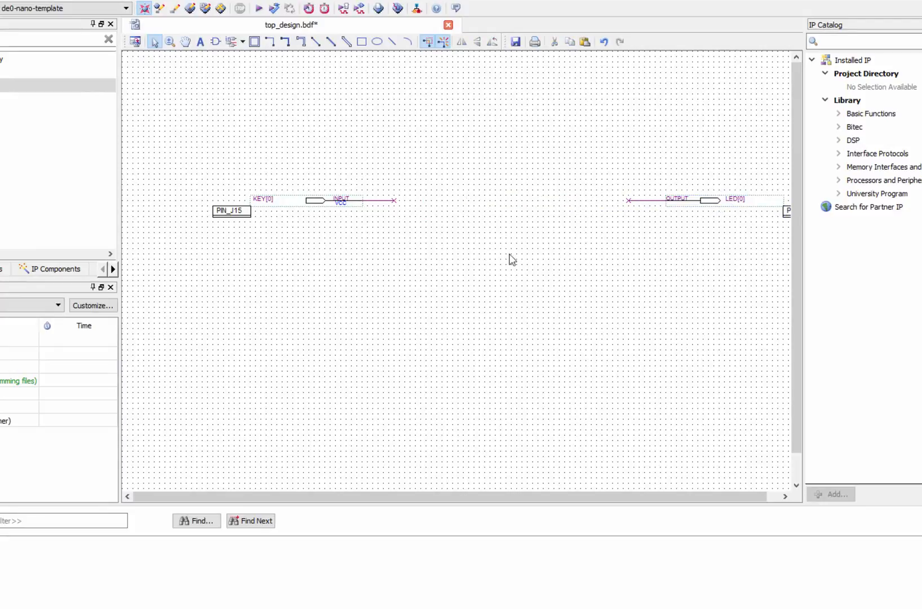
Rename the KEY[0] input pin to CLOCK_50 in its pin properties.
{"action": "left_click", "coordinate": [304, 199]}
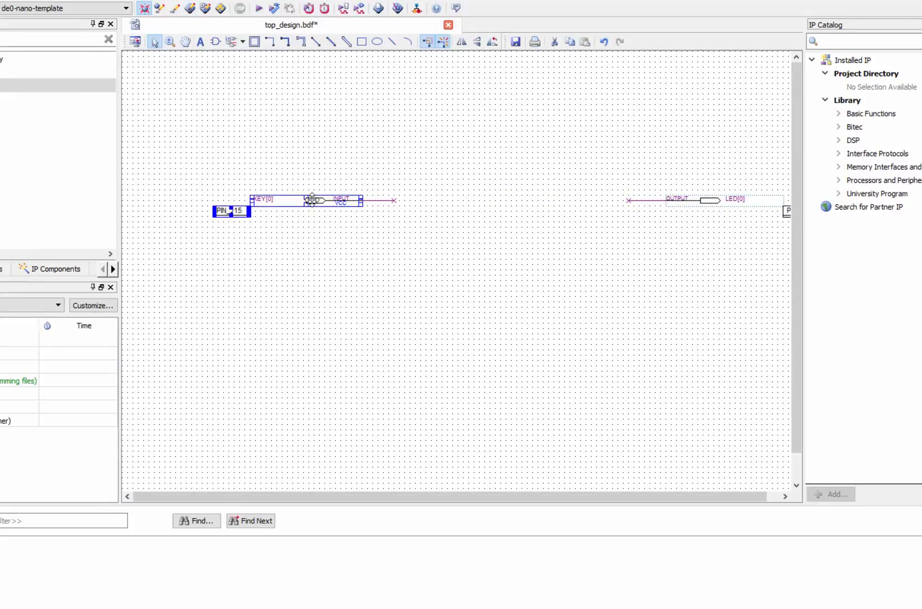
{"action": "right_click", "coordinate": [308, 200]}
{"action": "left_click", "coordinate": [355, 444]}
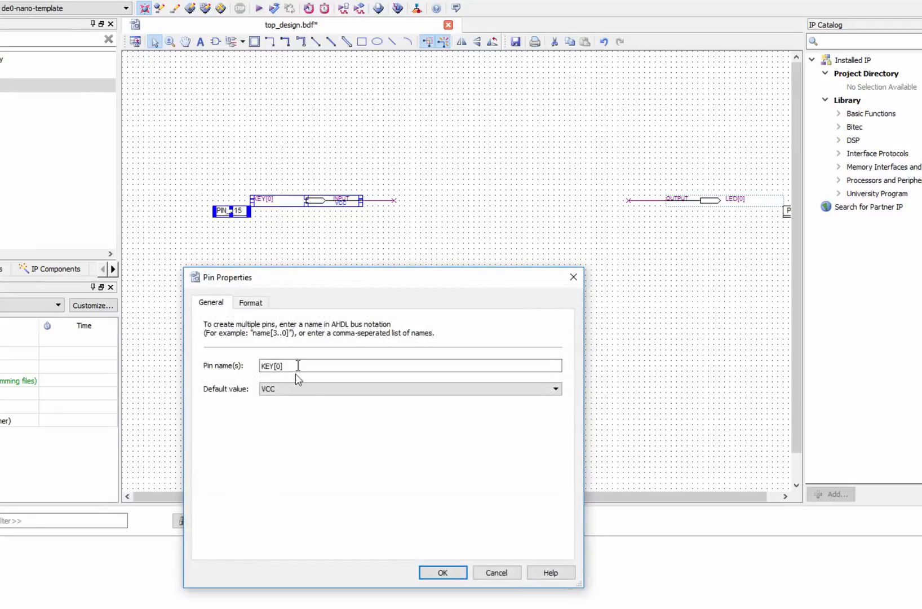
{"action": "left_click_drag", "start_coordinate": [292, 368], "coordinate": [201, 369]}
{"action": "type", "text": "CLOC"}
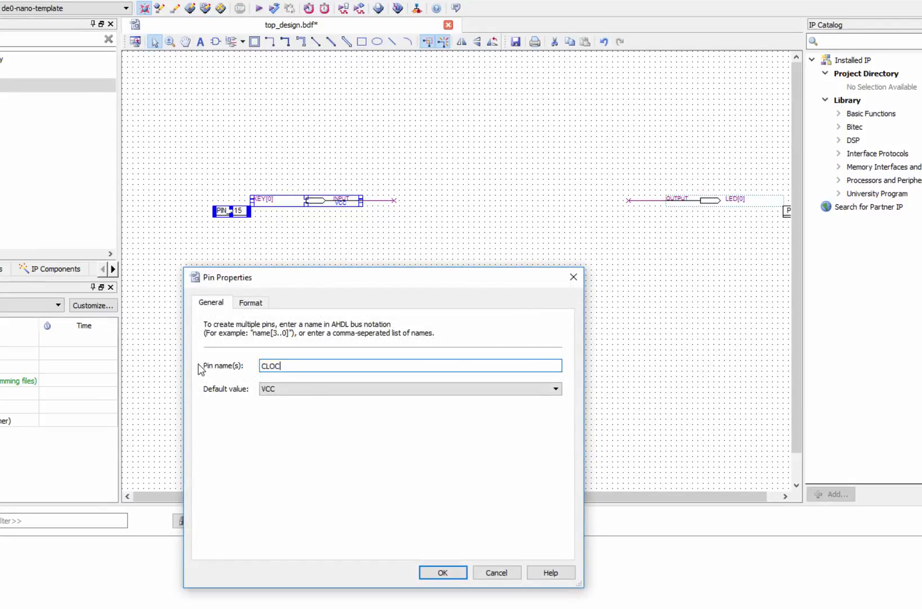
{"action": "type", "text": "K_50"}
{"action": "left_click", "coordinate": [451, 573]}
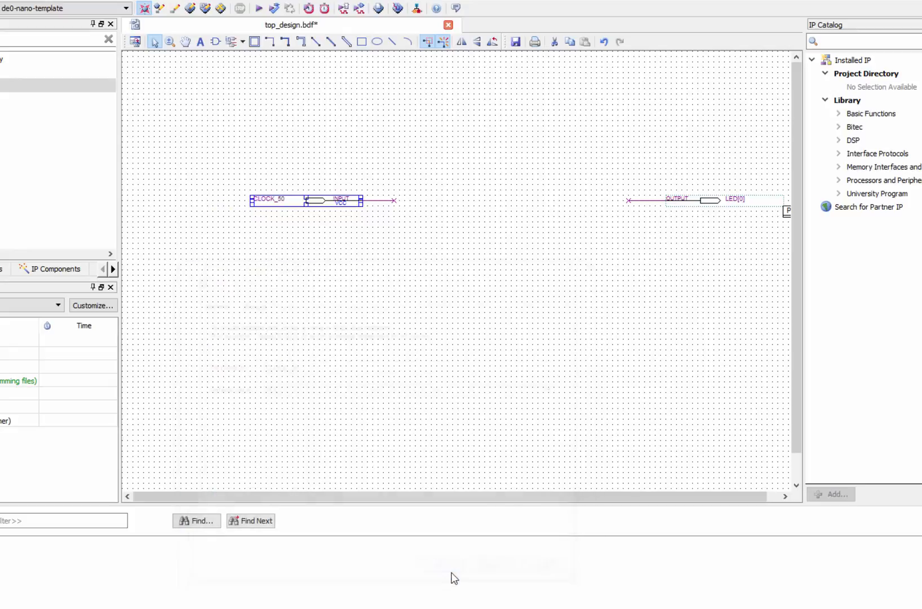
Lengthen the wire leaving the CLOCK_50 input pin slightly and name its node SYSCLOCK.
{"action": "left_click", "coordinate": [384, 294]}
{"action": "left_click_drag", "start_coordinate": [396, 202], "coordinate": [415, 200]}
{"action": "right_click", "coordinate": [394, 200]}
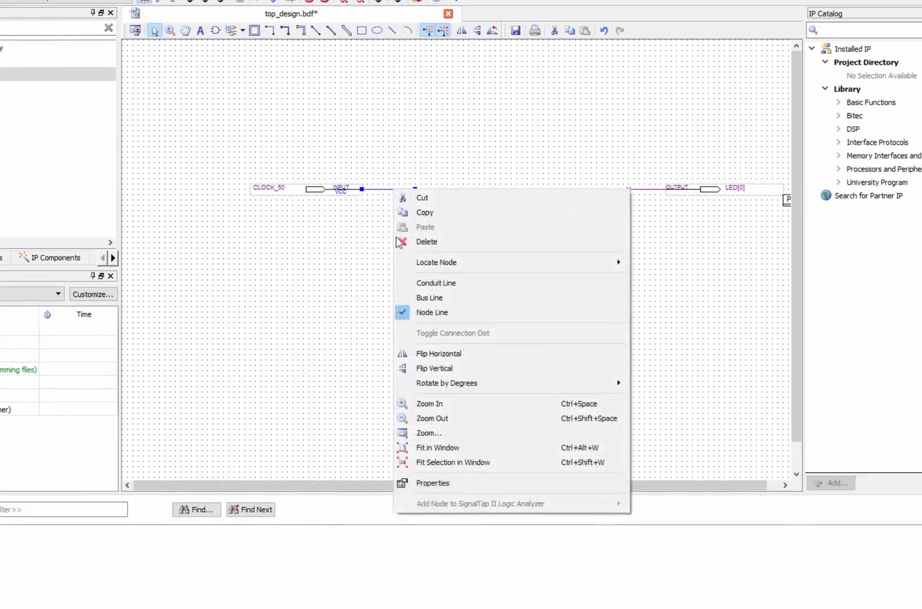
{"action": "left_click", "coordinate": [425, 491]}
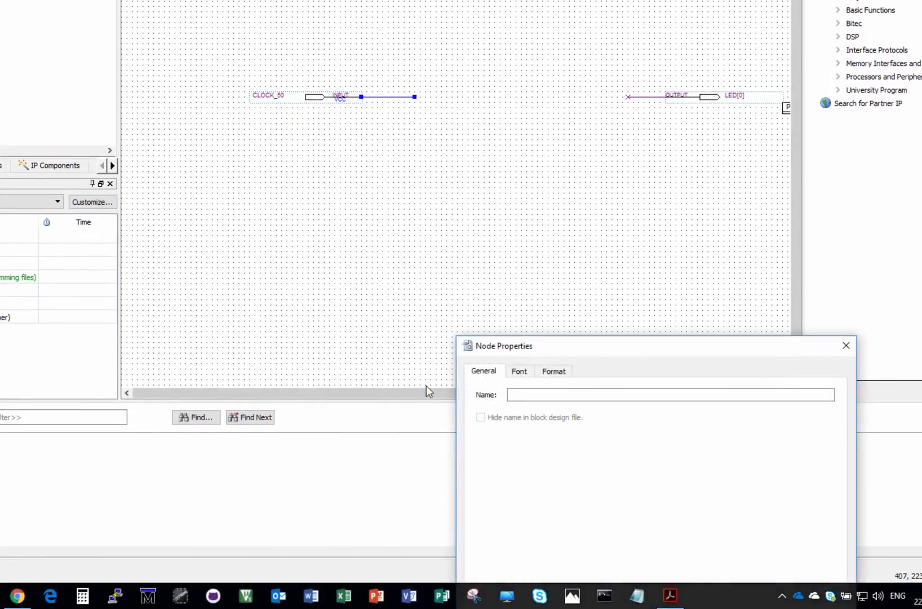
{"action": "left_click", "coordinate": [528, 392]}
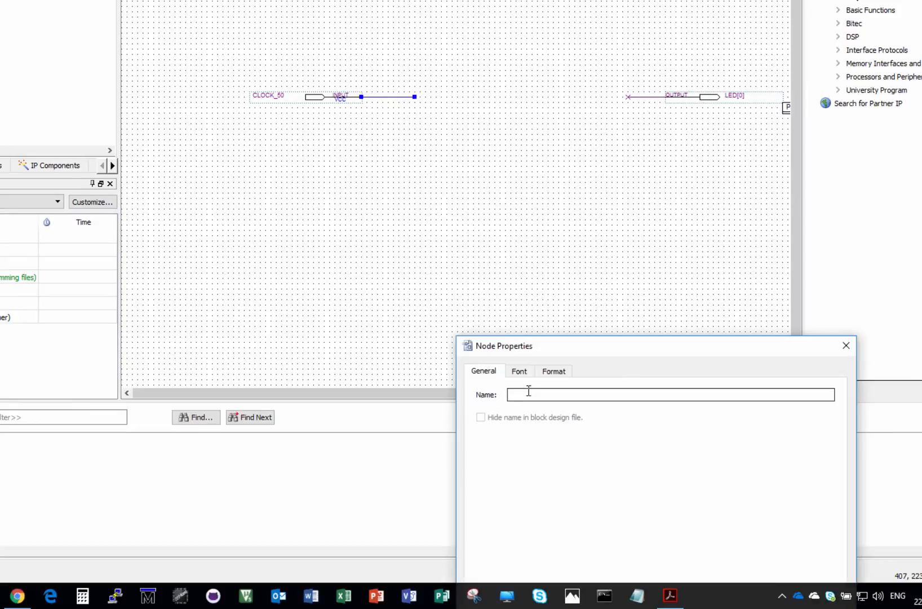
{"action": "type", "text": "SYSCLOCK"}
{"action": "key", "text": "Return"}
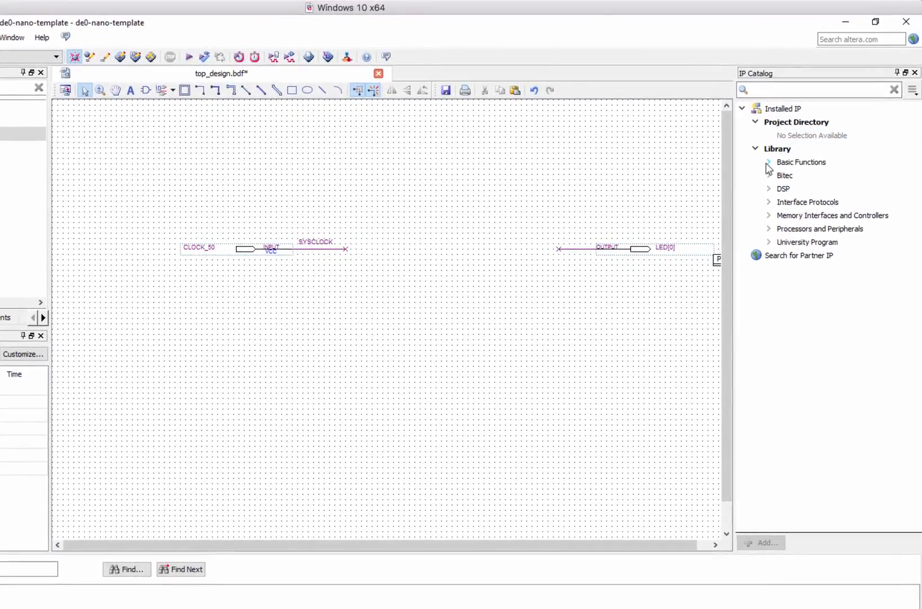
Create an ALTPLL IP variation from the Clocks; PLLs and Resets library, saved as VHDL under the name clock_divider.
{"action": "left_click", "coordinate": [769, 163]}
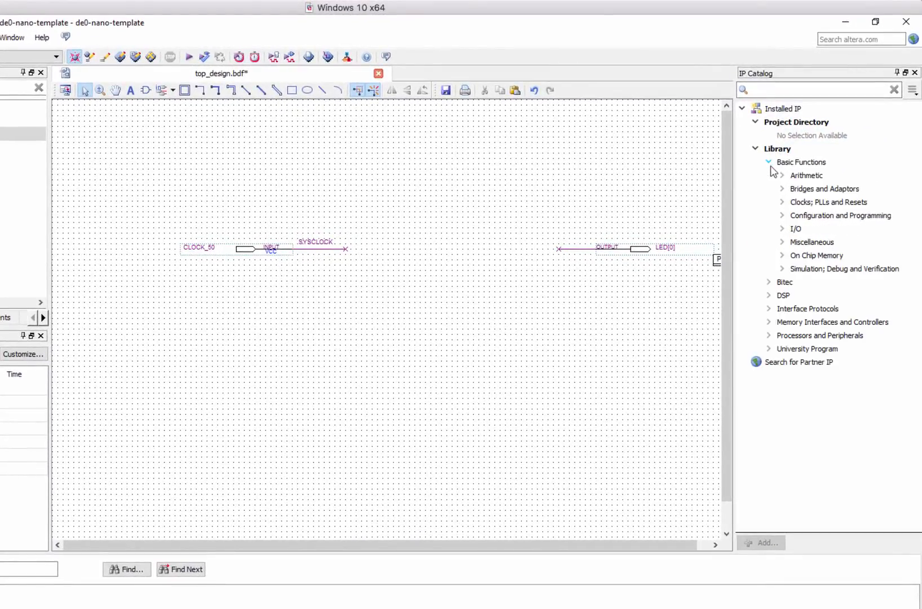
{"action": "left_click", "coordinate": [781, 202]}
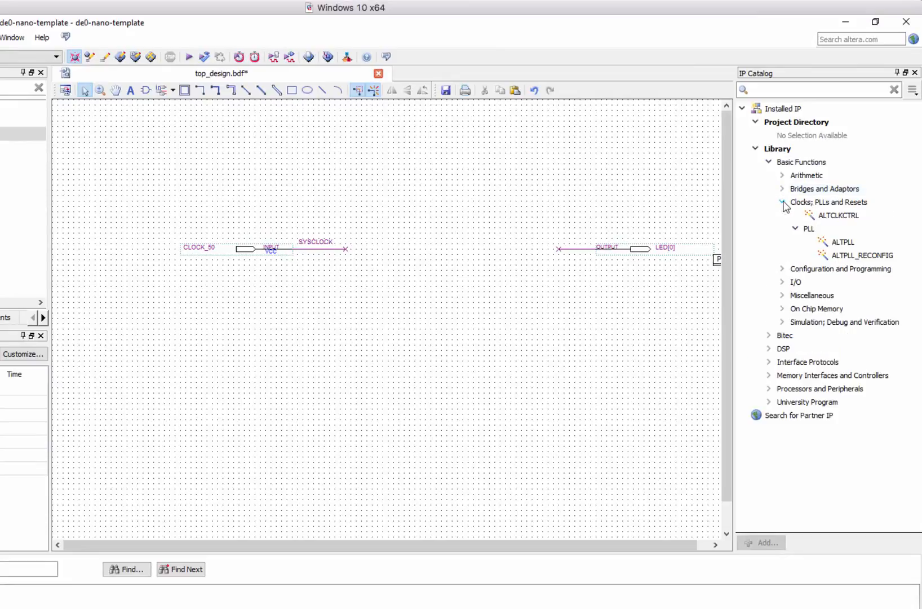
{"action": "left_click", "coordinate": [844, 246]}
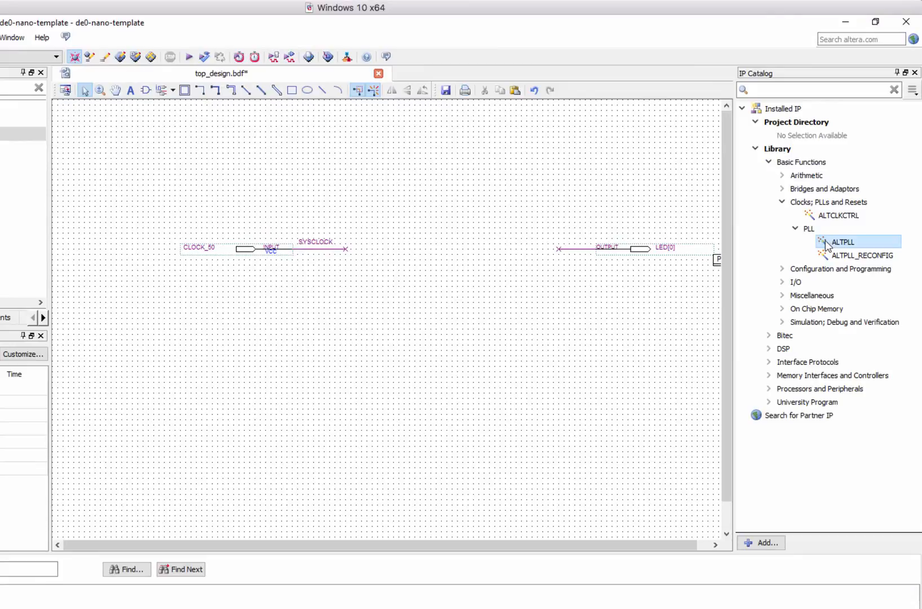
{"action": "double_click", "coordinate": [826, 246]}
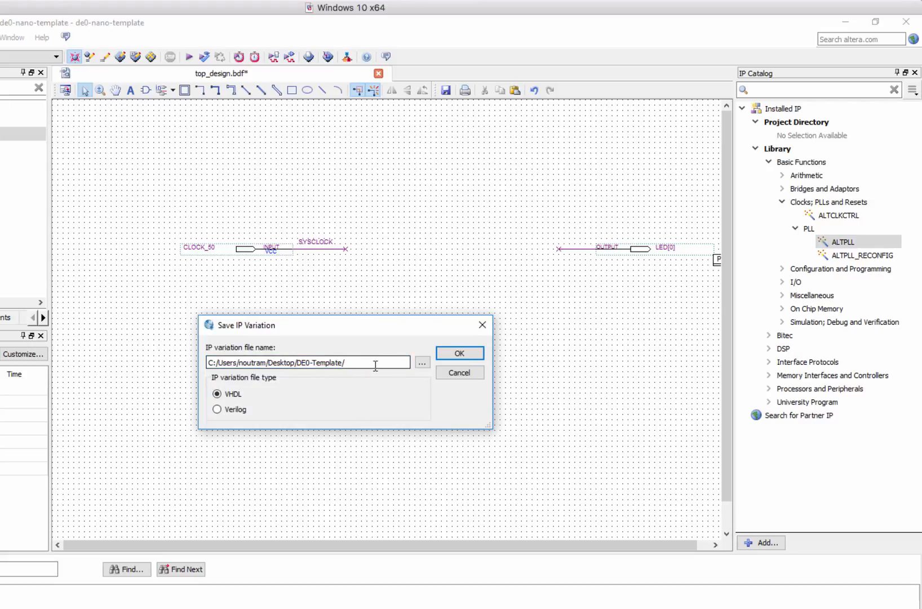
{"action": "type", "text": "clock_divider"}
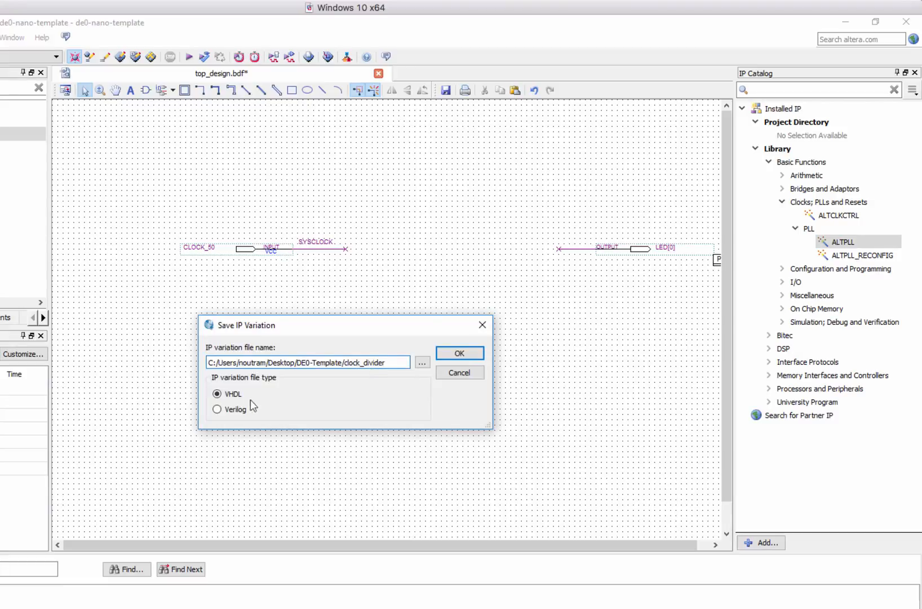
{"action": "left_click", "coordinate": [459, 353]}
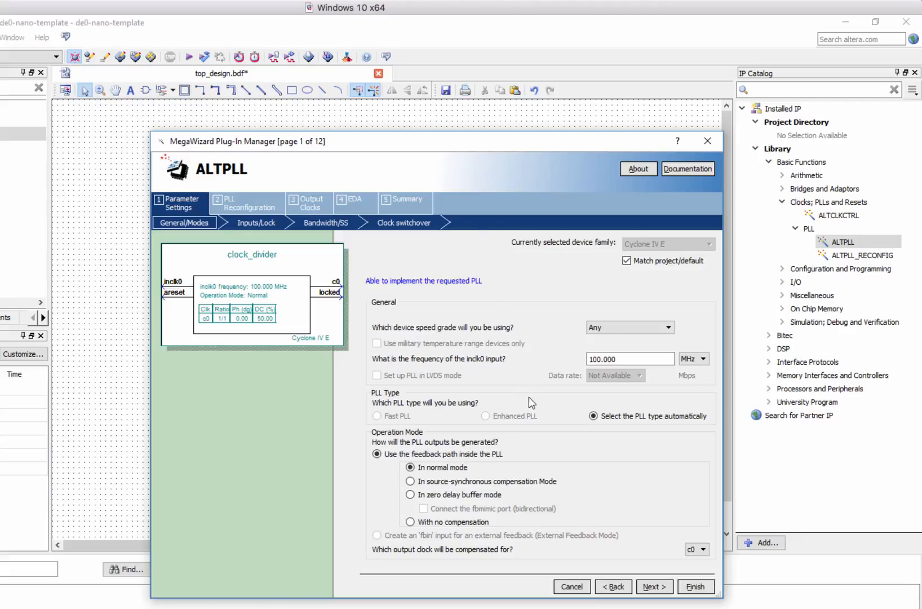
Set the PLL's inclk0 input frequency to 50 MHz and the device speed grade to 6.
{"action": "left_click_drag", "start_coordinate": [593, 360], "coordinate": [564, 362]}
{"action": "type", "text": "5"}
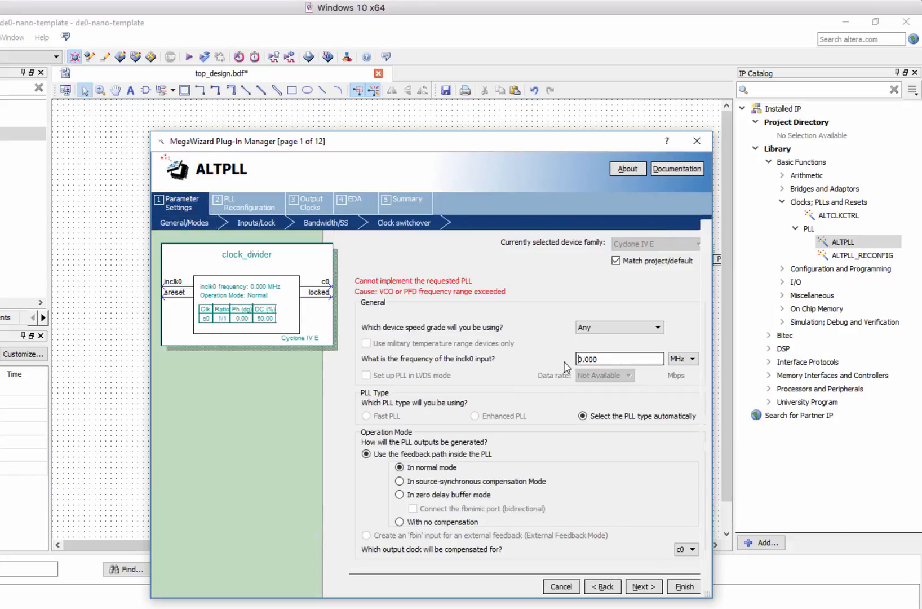
{"action": "key", "text": "Delete"}
{"action": "left_click", "coordinate": [630, 358]}
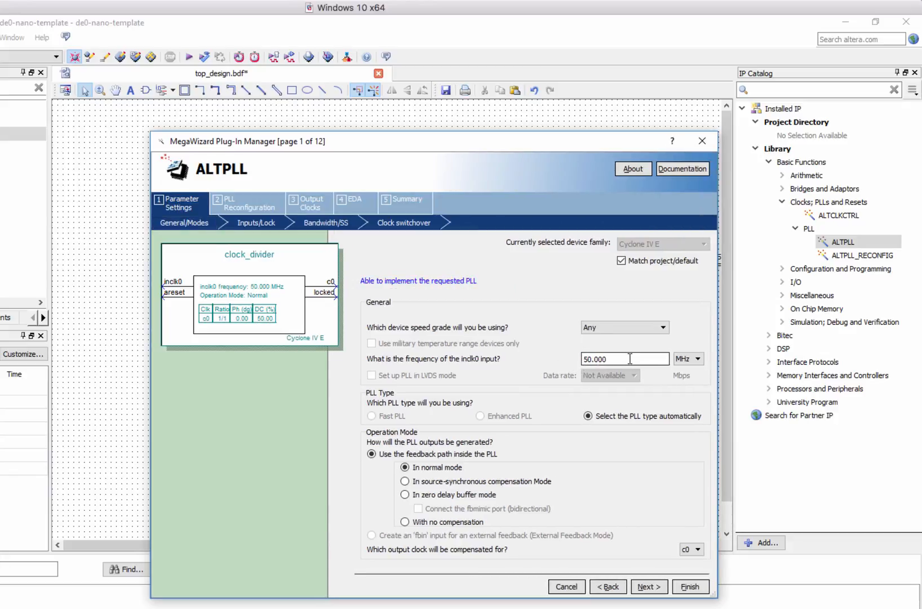
{"action": "left_click", "coordinate": [663, 328]}
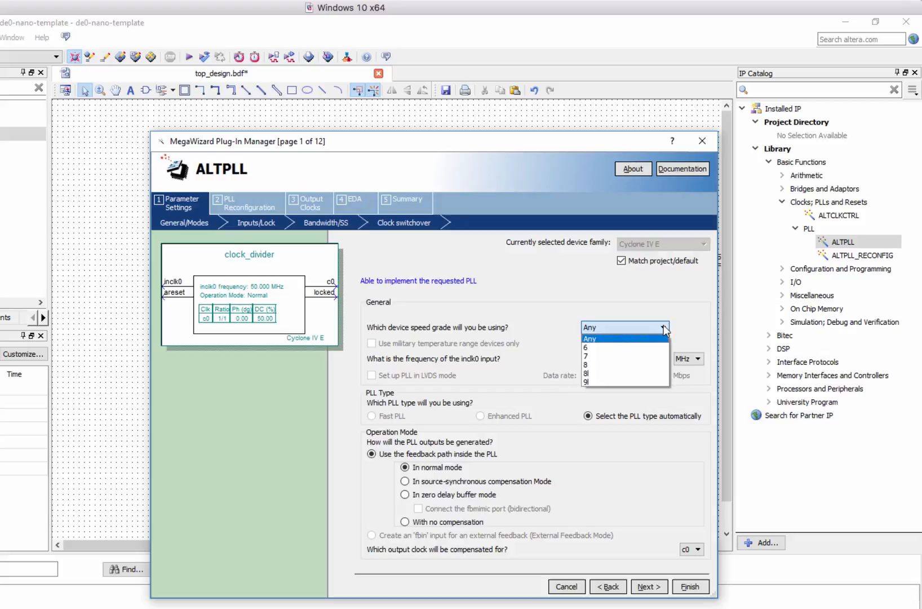
{"action": "left_click", "coordinate": [596, 348]}
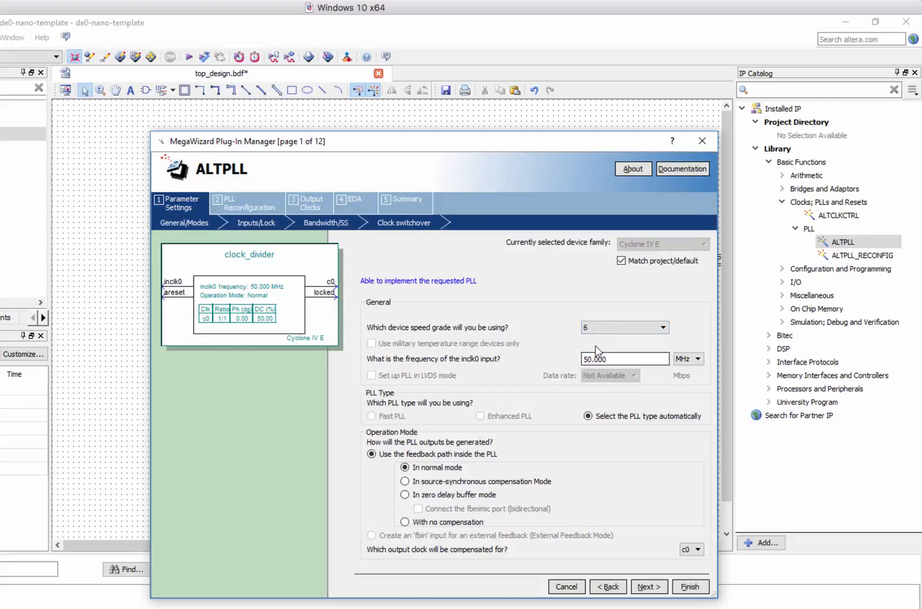
Remove the PLL's areset input and proceed to the c0 output clock settings, keeping the bandwidth, clock switchover and reconfiguration defaults.
{"action": "left_click", "coordinate": [648, 587]}
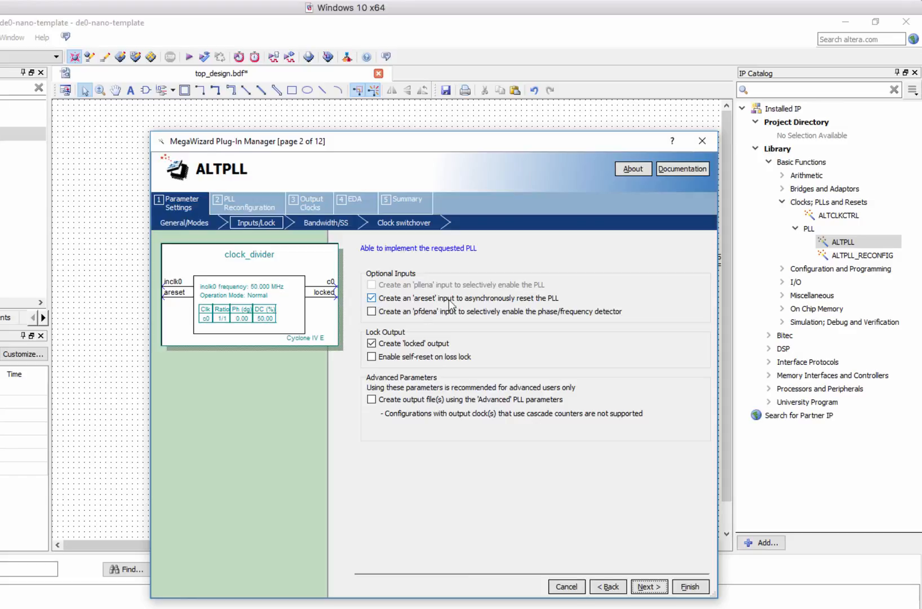
{"action": "left_click", "coordinate": [371, 298]}
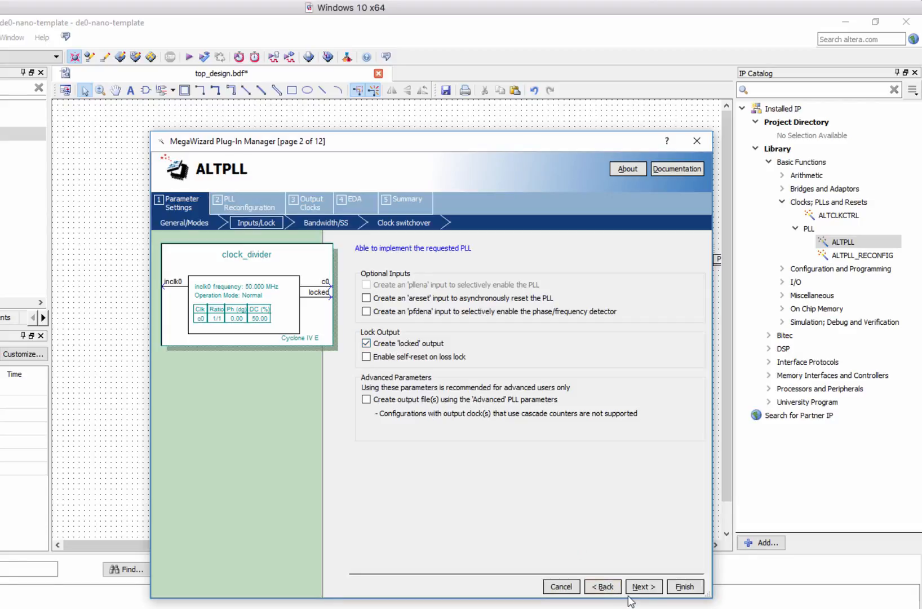
{"action": "left_click", "coordinate": [645, 589]}
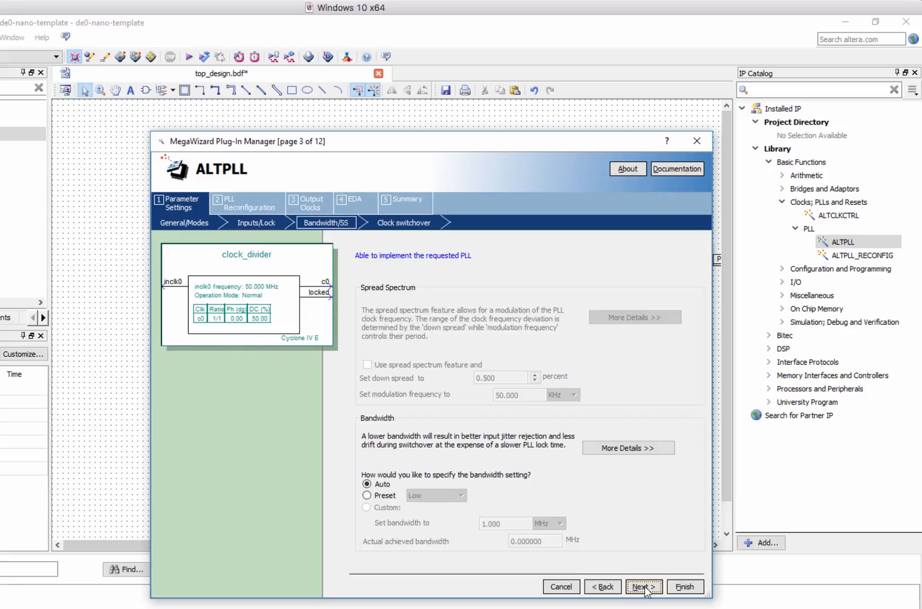
{"action": "left_click", "coordinate": [644, 587]}
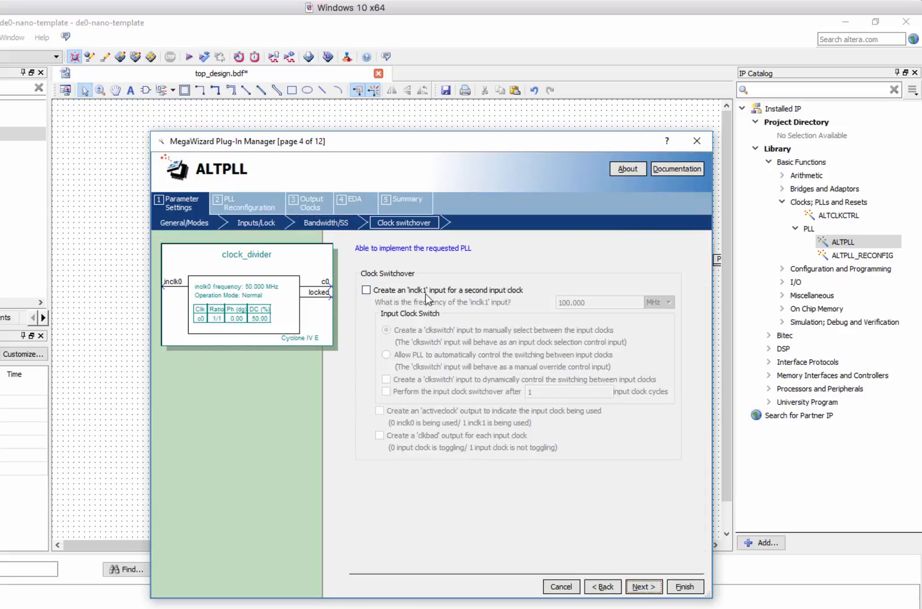
{"action": "left_click", "coordinate": [644, 588]}
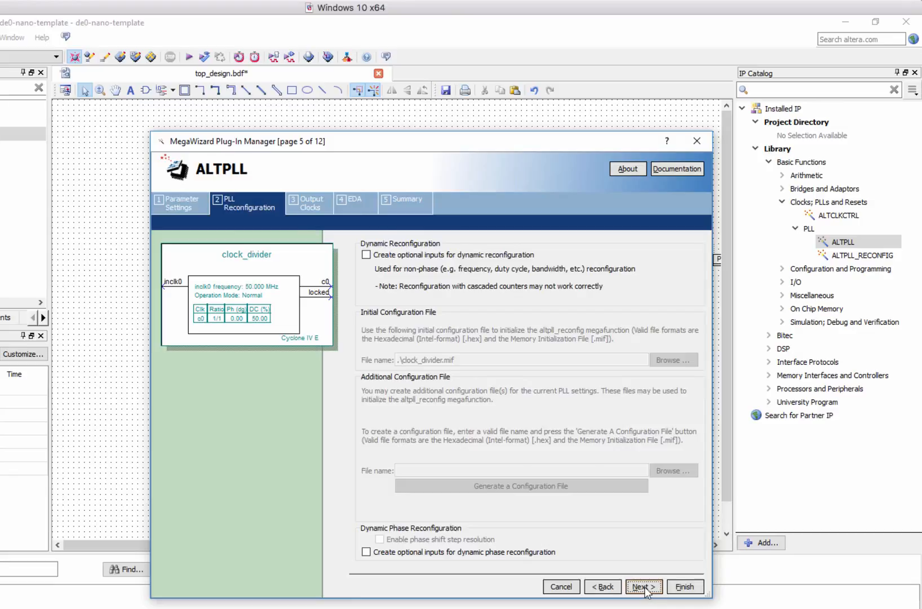
{"action": "left_click", "coordinate": [644, 588]}
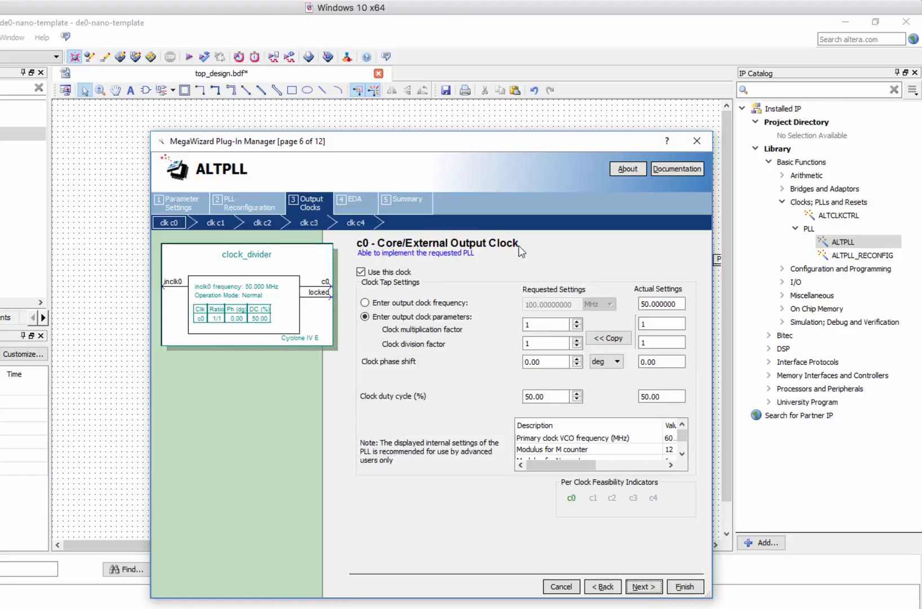
Specify output clock c0 by frequency instead of by parameters and request 0.01 MHz.
{"action": "left_click", "coordinate": [365, 302]}
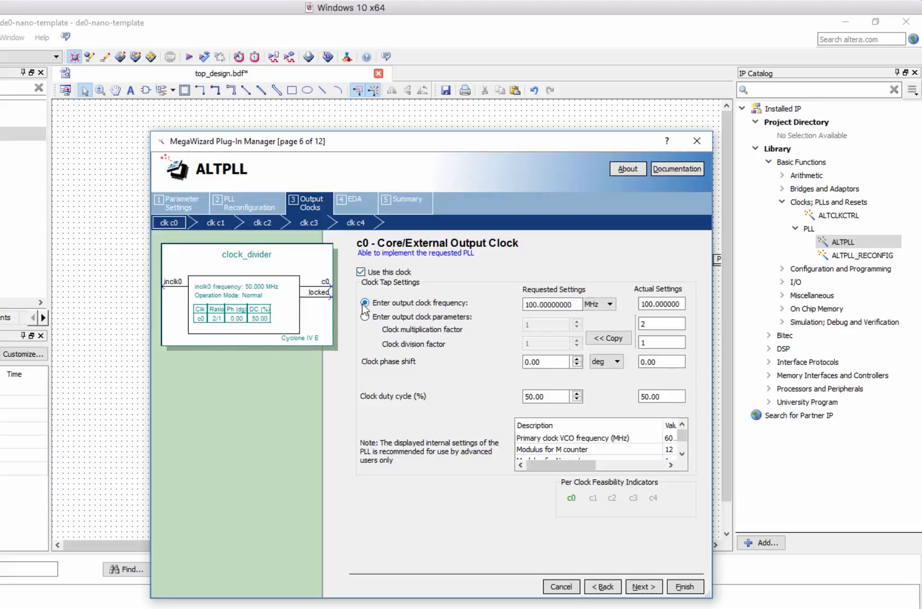
{"action": "left_click", "coordinate": [610, 305]}
{"action": "left_click", "coordinate": [600, 314]}
{"action": "left_click", "coordinate": [539, 305]}
{"action": "left_click_drag", "start_coordinate": [533, 305], "coordinate": [504, 311]}
{"action": "key", "text": "BackSpace"}
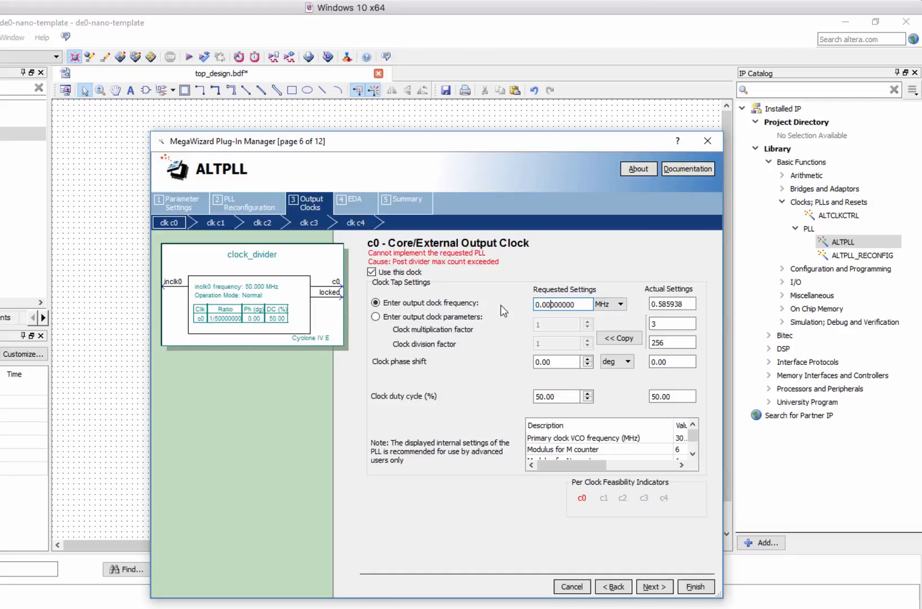
{"action": "type", "text": "1"}
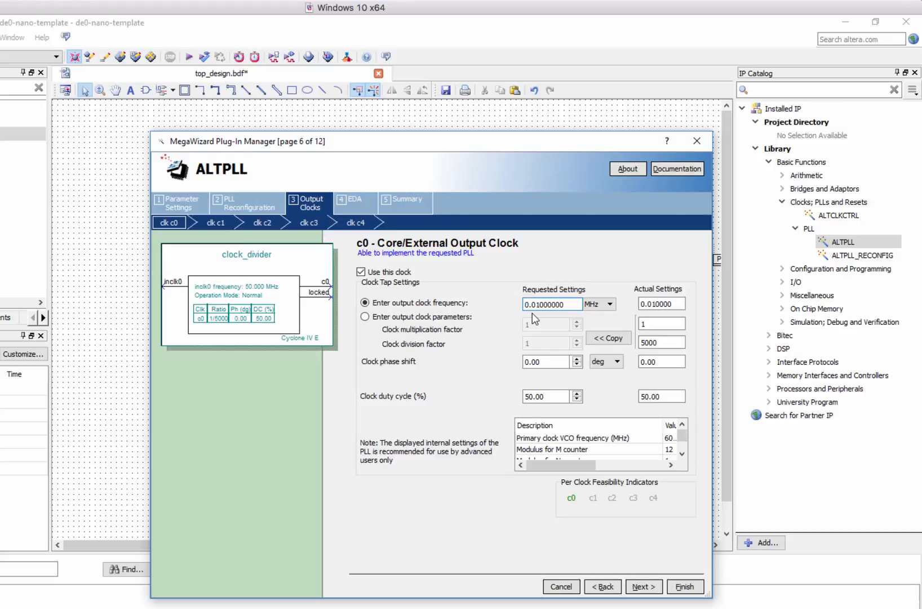
Try a requested frequency of 0.001 MHz for output clock c0 and return it to 0.01 MHz.
{"action": "key", "text": "BackSpace"}
{"action": "type", "text": "00"}
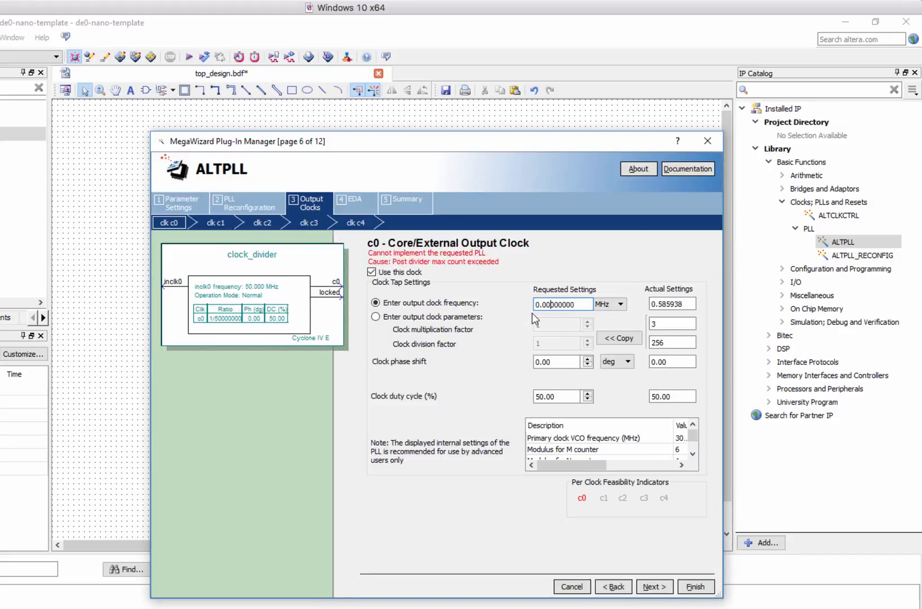
{"action": "key", "text": "Right"}
{"action": "key", "text": "BackSpace"}
{"action": "type", "text": "1"}
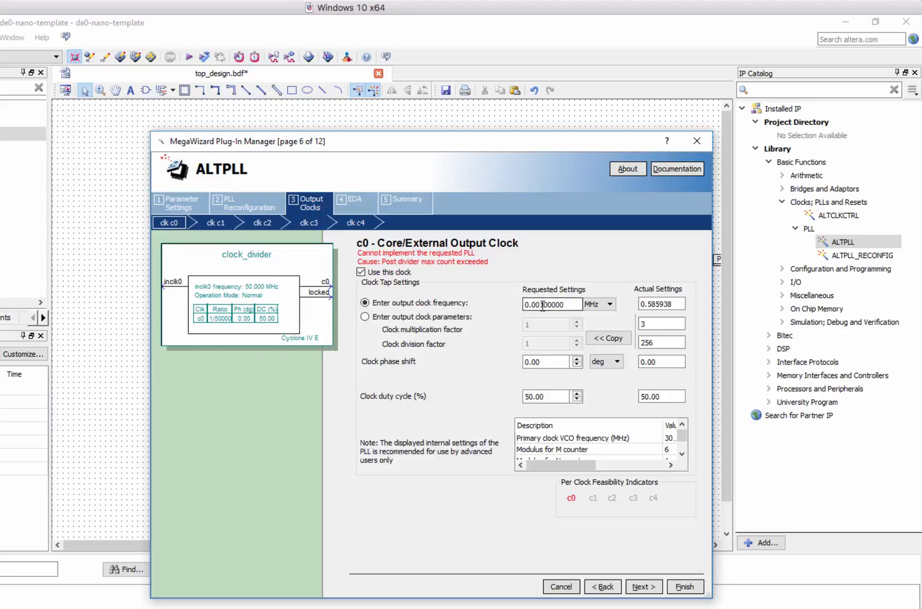
{"action": "key", "text": "BackSpace"}
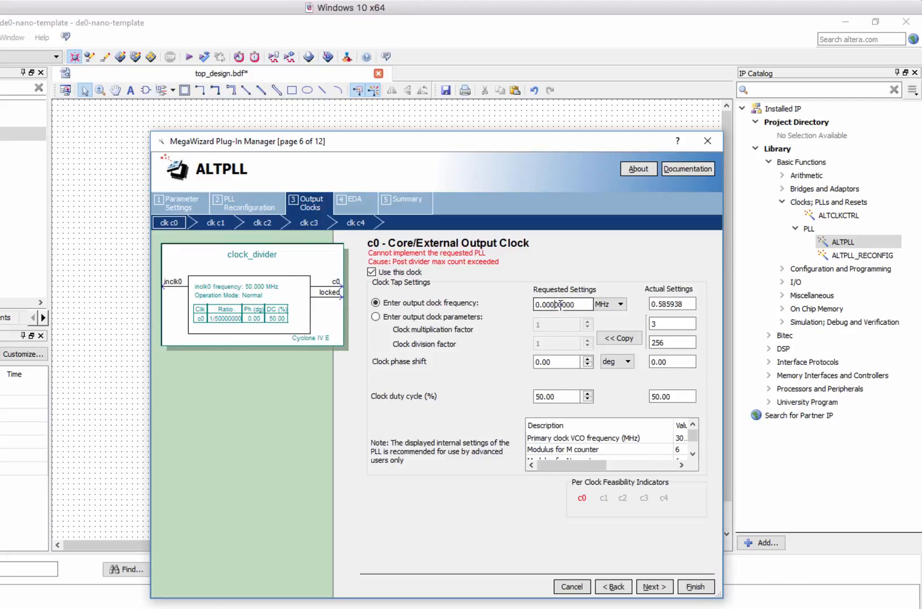
{"action": "type", "text": "1"}
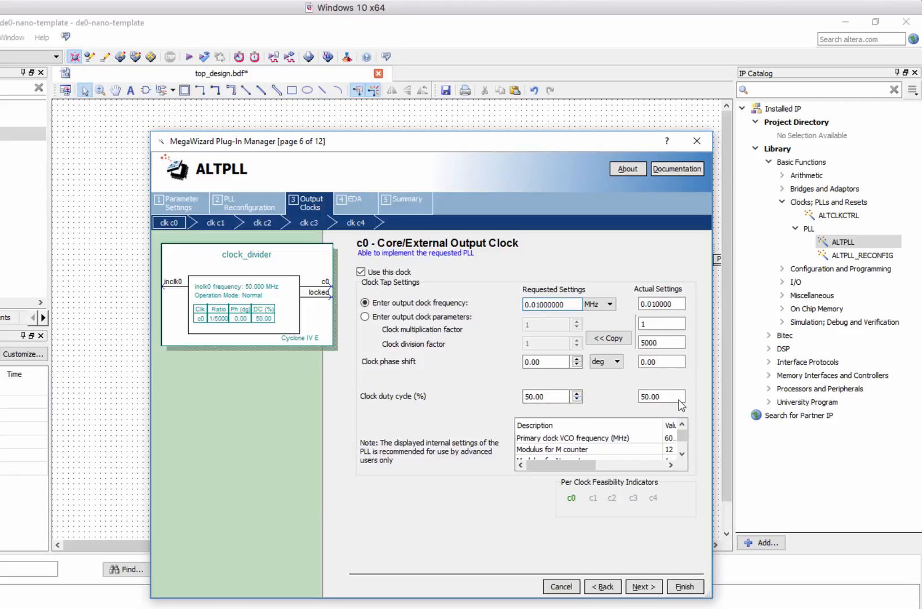
Leave output clocks c1 to c4 unused, keep the EDA defaults without a netlist, and proceed to the PLL's summary page.
{"action": "left_click", "coordinate": [644, 587]}
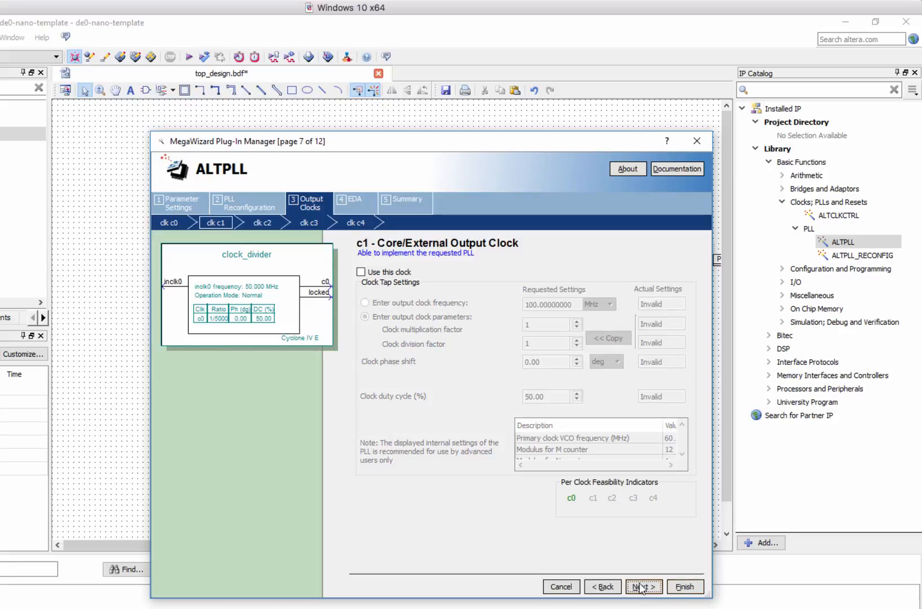
{"action": "left_click", "coordinate": [646, 587]}
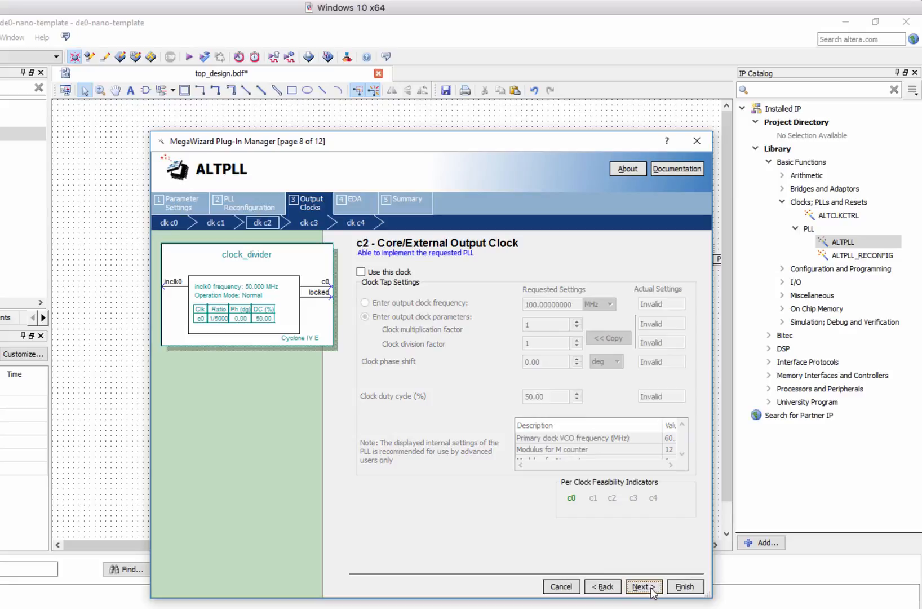
{"action": "left_click", "coordinate": [652, 592]}
{"action": "left_click", "coordinate": [649, 592]}
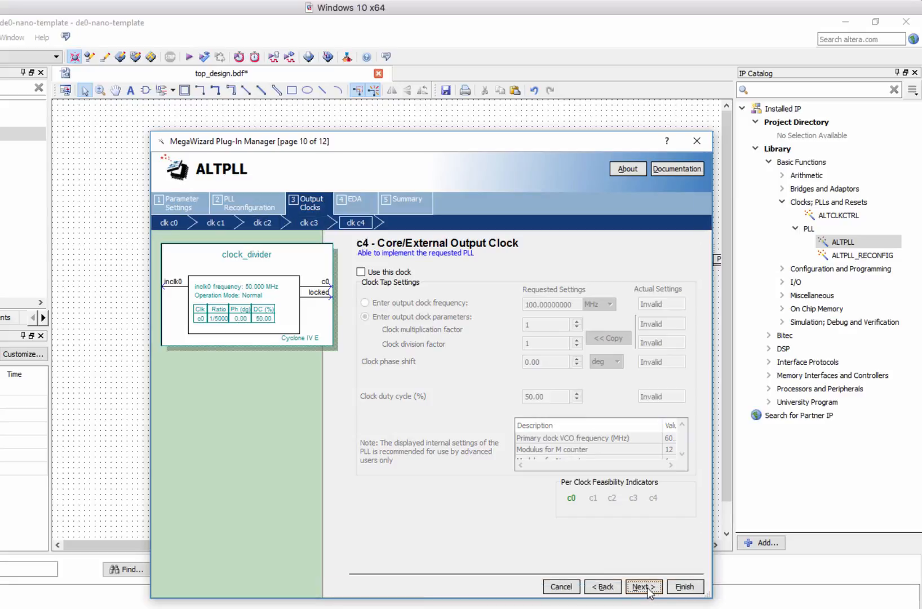
{"action": "left_click", "coordinate": [643, 587]}
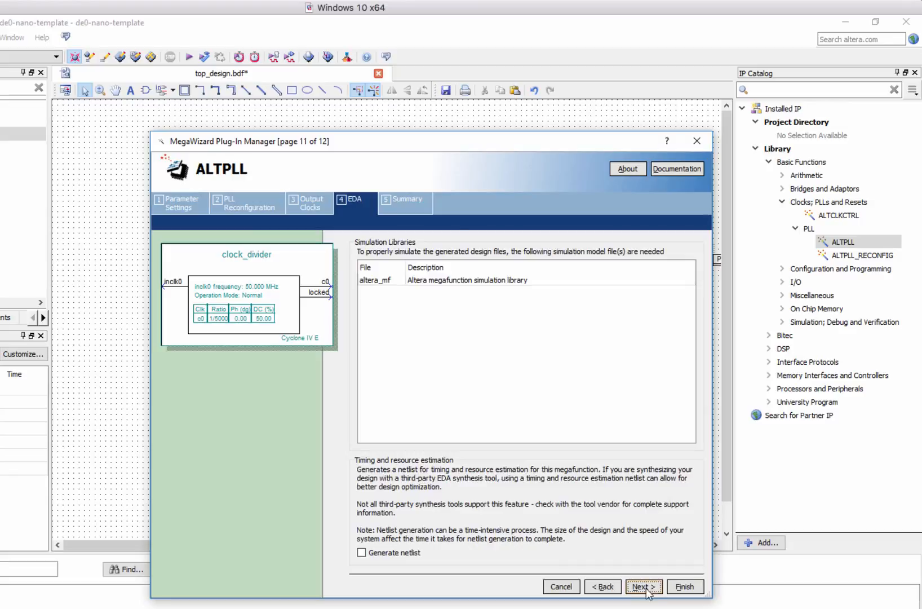
{"action": "left_click", "coordinate": [649, 592]}
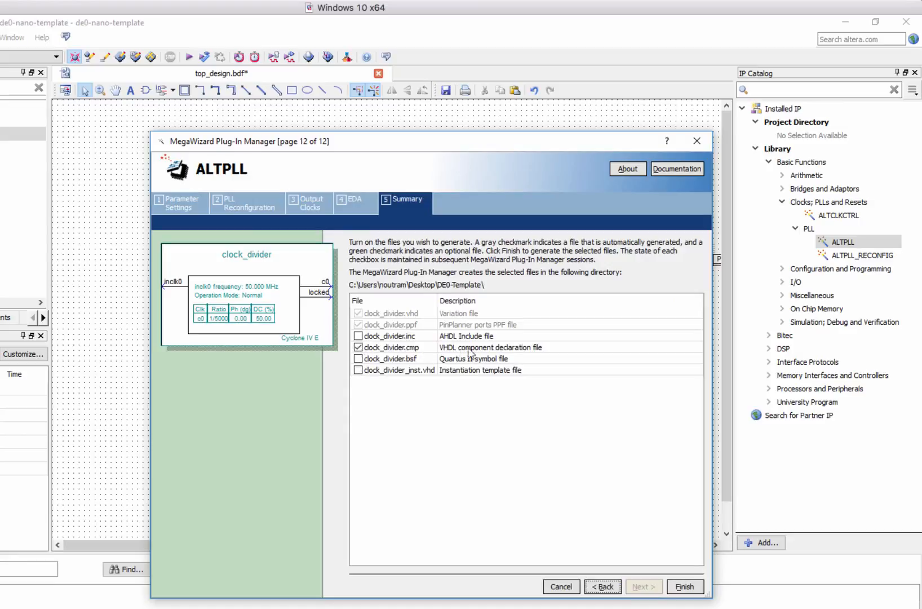
Include the Quartus II symbol file and the instantiation template file in the output, and generate the clock_divider files.
{"action": "left_click", "coordinate": [531, 349]}
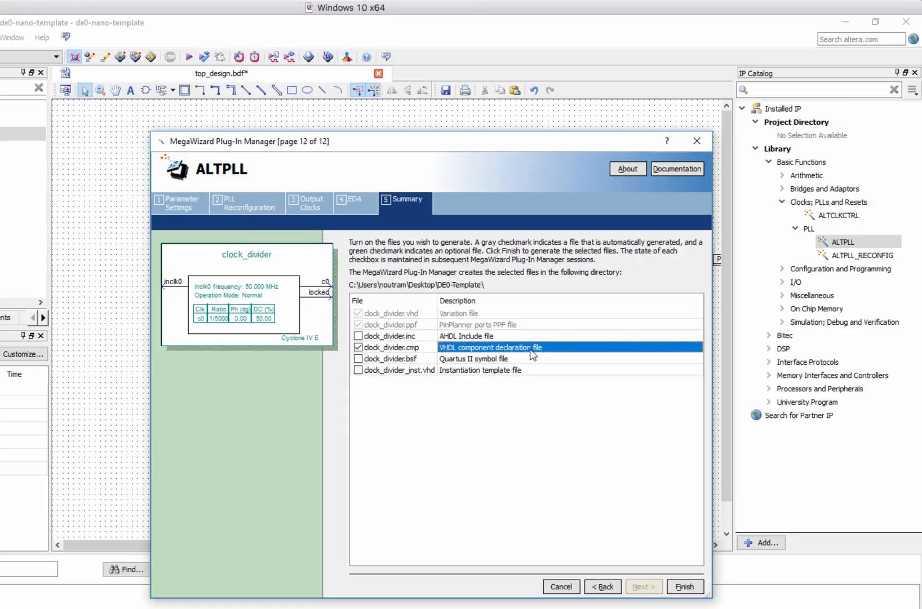
{"action": "left_click", "coordinate": [486, 358]}
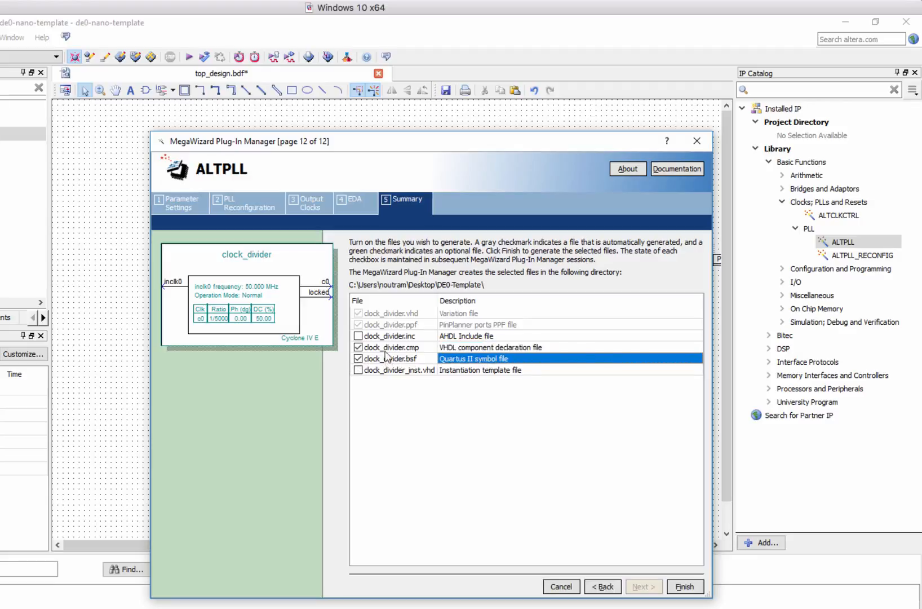
{"action": "left_click", "coordinate": [358, 371]}
{"action": "left_click", "coordinate": [687, 588]}
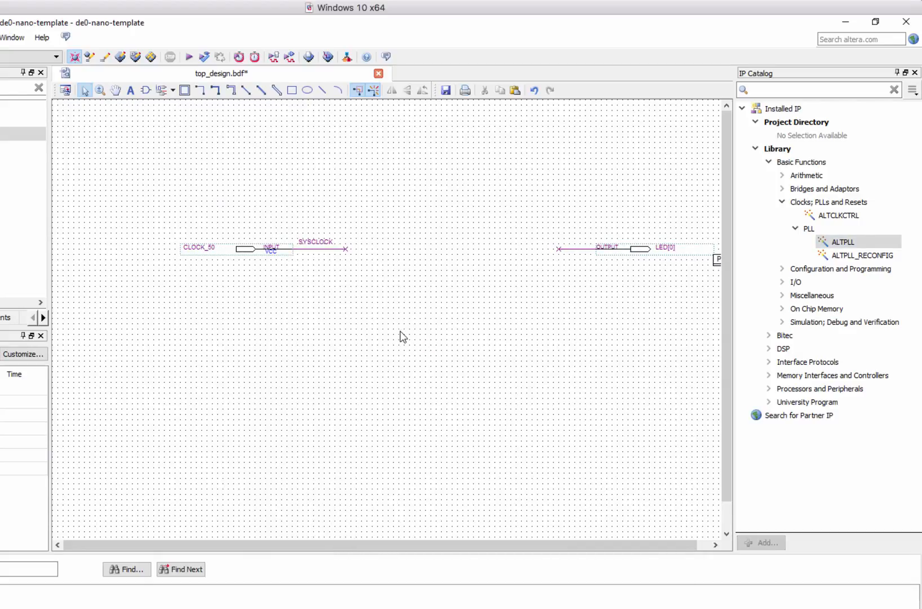
Insert the project's clock_divider symbol into the schematic below the CLOCK_50 input pin.
{"action": "left_click", "coordinate": [147, 91]}
{"action": "left_click", "coordinate": [84, 292]}
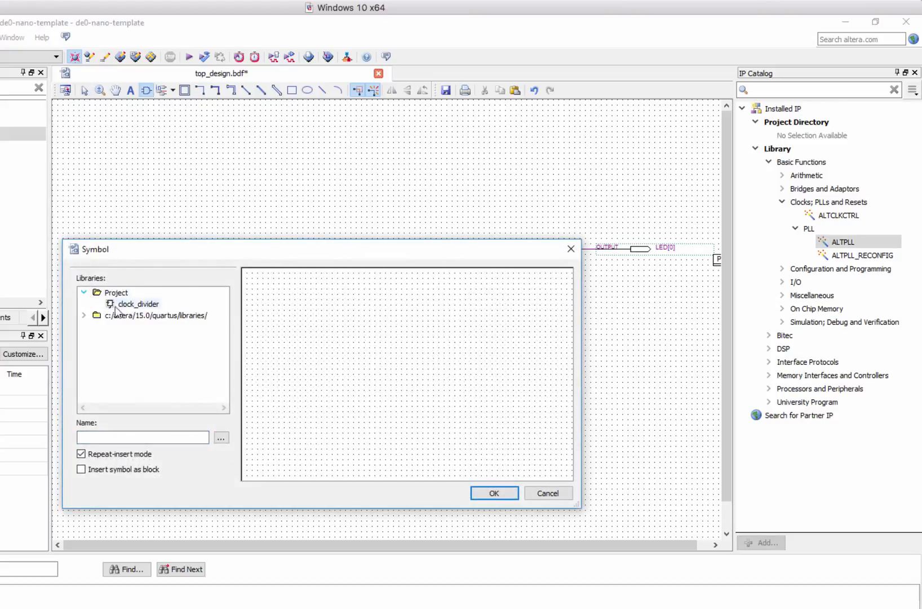
{"action": "left_click", "coordinate": [132, 305]}
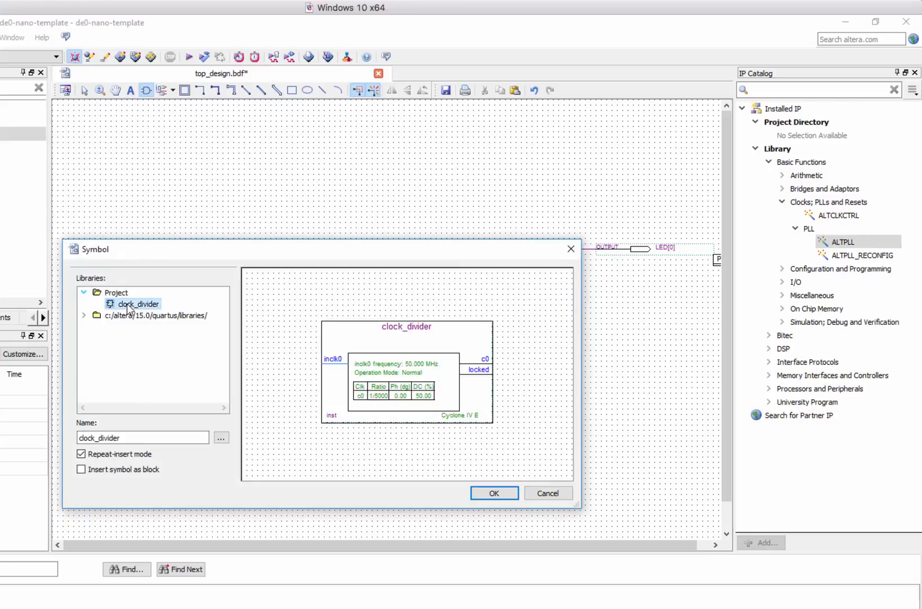
{"action": "left_click", "coordinate": [491, 492]}
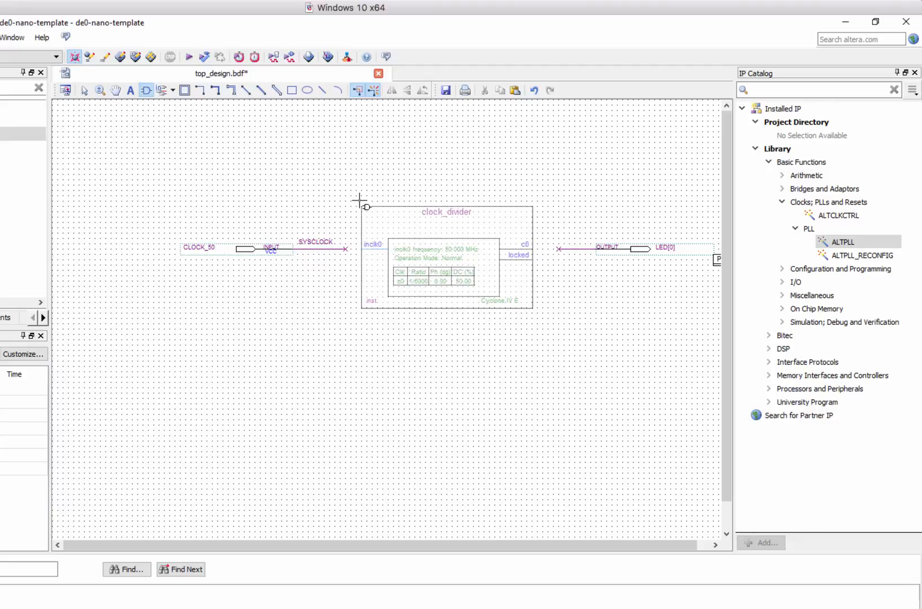
{"action": "left_click", "coordinate": [231, 279]}
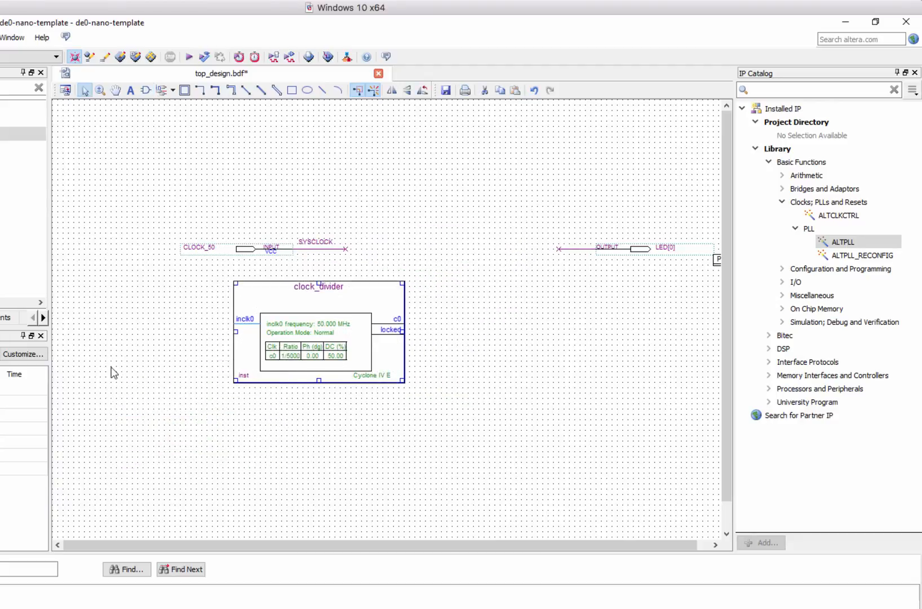
{"action": "left_click", "coordinate": [145, 345]}
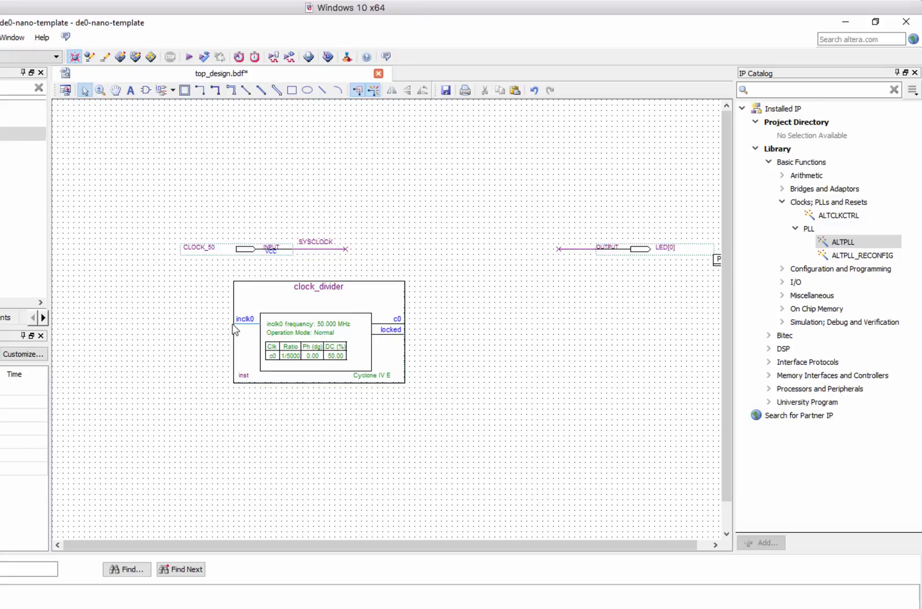
Draw a short node line out from the clock divider's inclk0 input and name it SYSCLOCK.
{"action": "left_click_drag", "start_coordinate": [242, 329], "coordinate": [153, 323]}
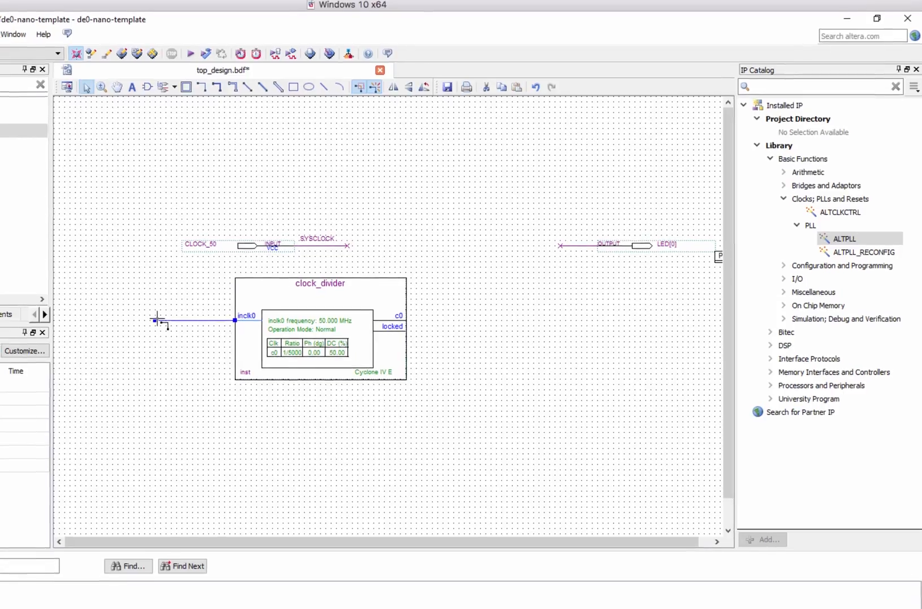
{"action": "right_click", "coordinate": [220, 219]}
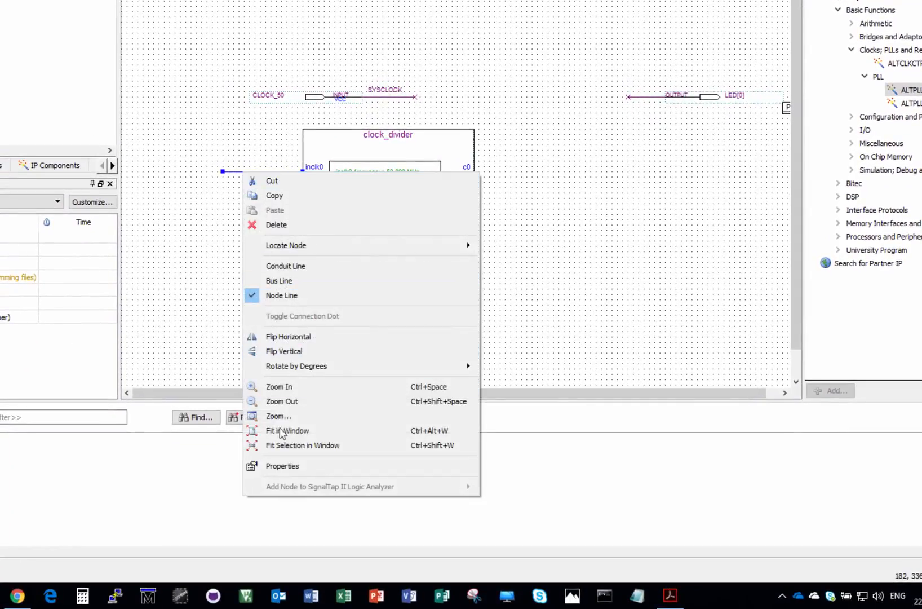
{"action": "left_click", "coordinate": [284, 466]}
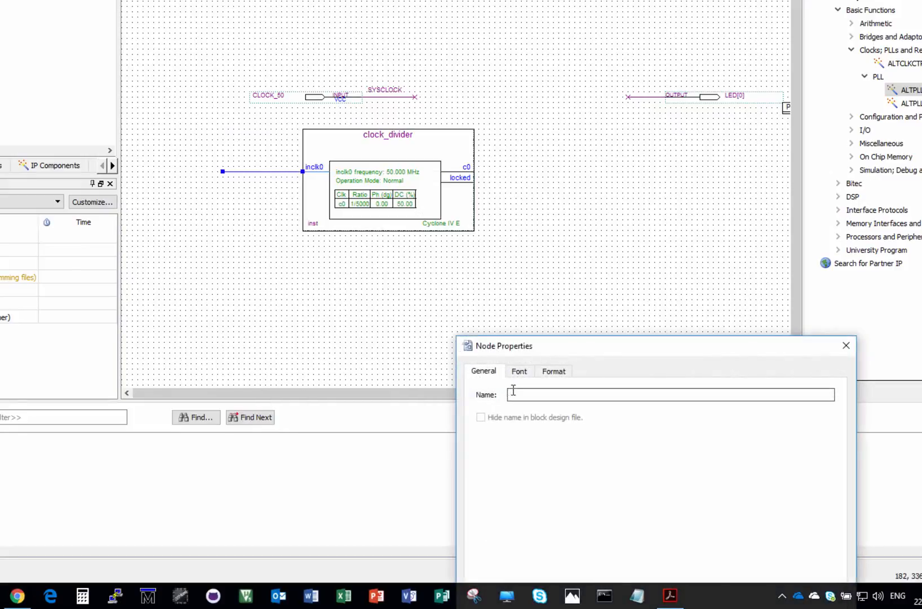
{"action": "type", "text": "sYSC"}
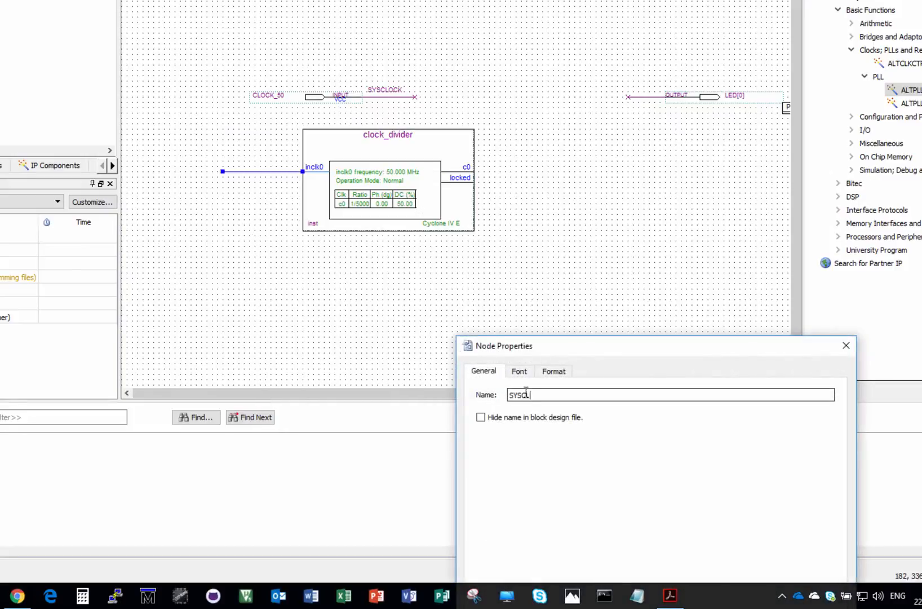
{"action": "type", "text": "LOCK"}
{"action": "key", "text": "Return"}
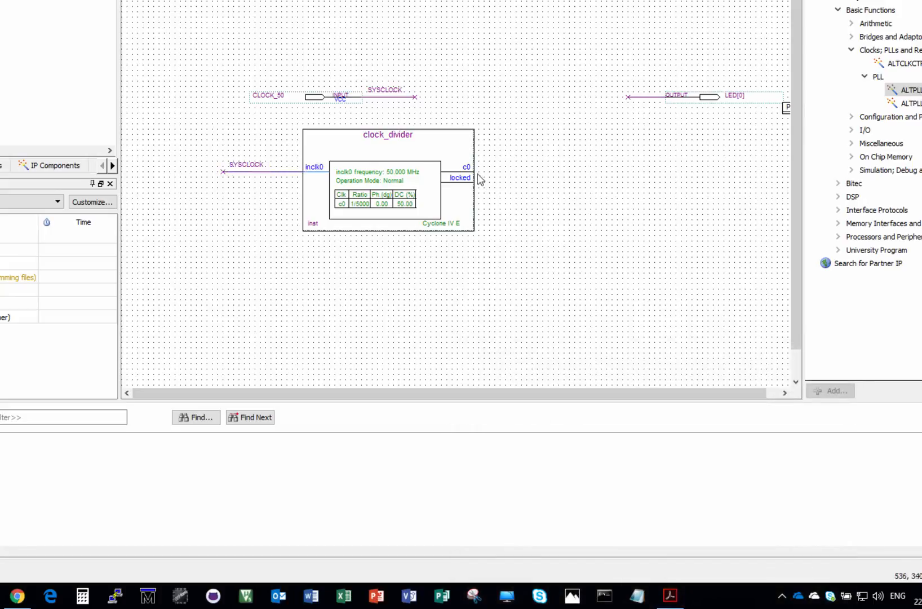
Draw a short node line out from the clock divider's c0 output and name it CLK10K.
{"action": "left_click_drag", "start_coordinate": [474, 172], "coordinate": [552, 172]}
{"action": "right_click", "coordinate": [509, 173]}
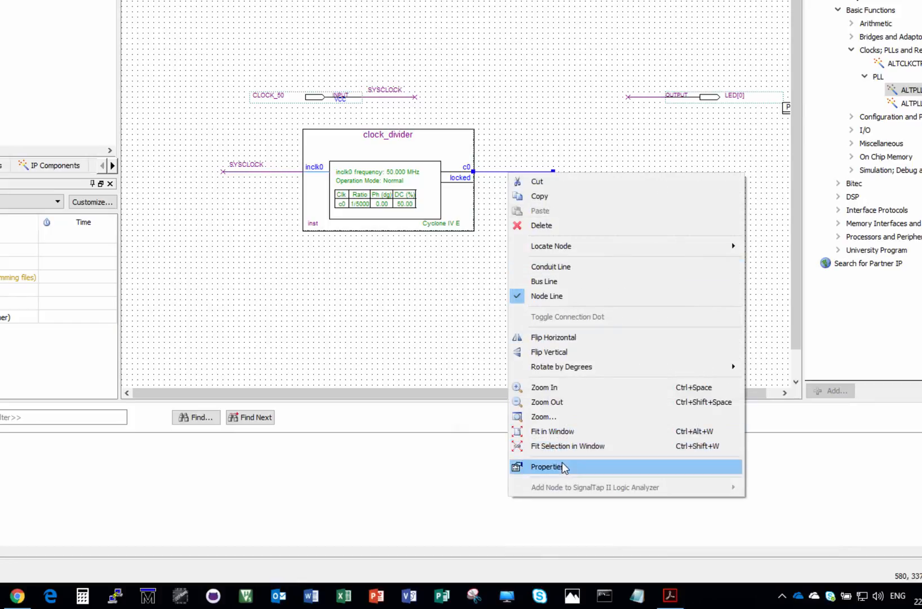
{"action": "left_click", "coordinate": [543, 467]}
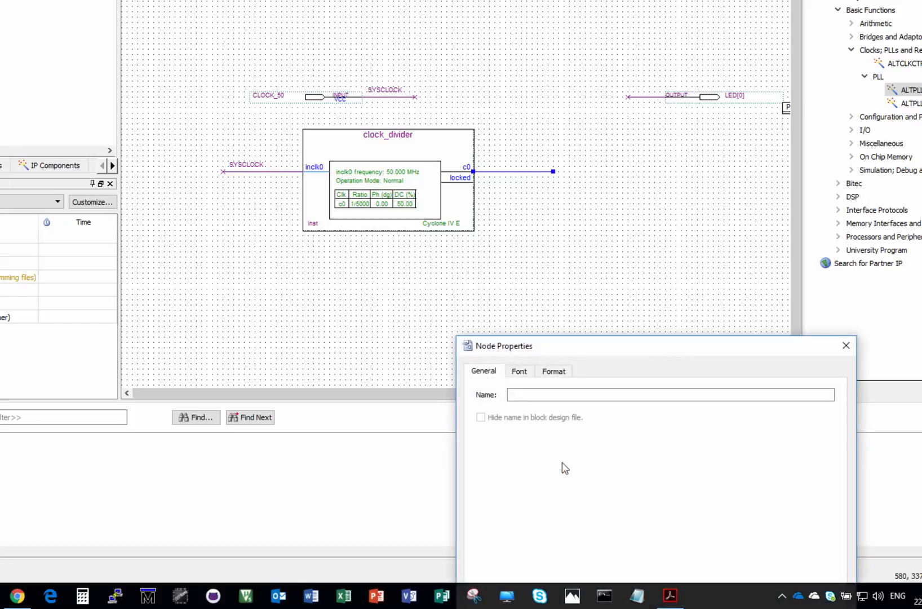
{"action": "type", "text": "CLK10K"}
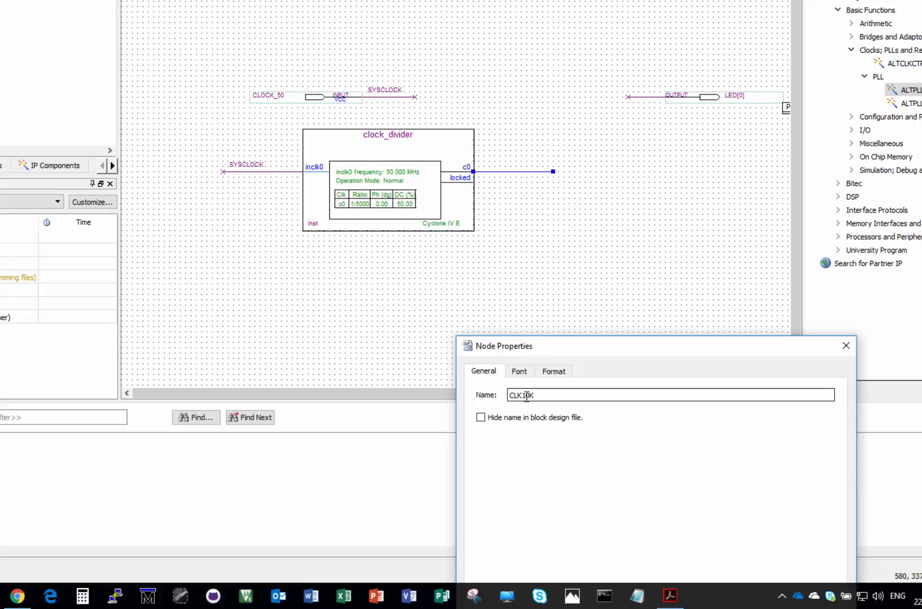
{"action": "left_click_drag", "start_coordinate": [592, 351], "coordinate": [506, 215]}
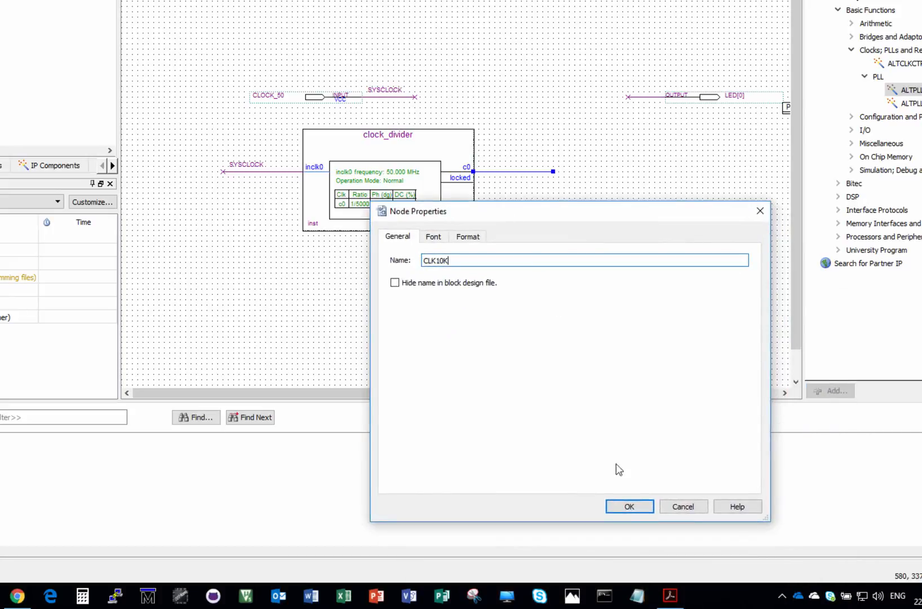
{"action": "left_click", "coordinate": [640, 507]}
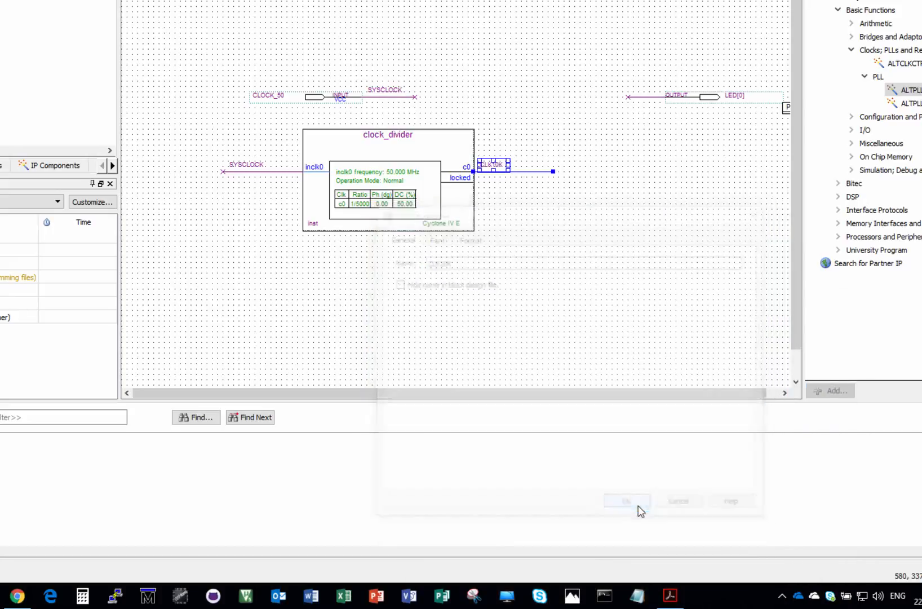
{"action": "left_click", "coordinate": [522, 208]}
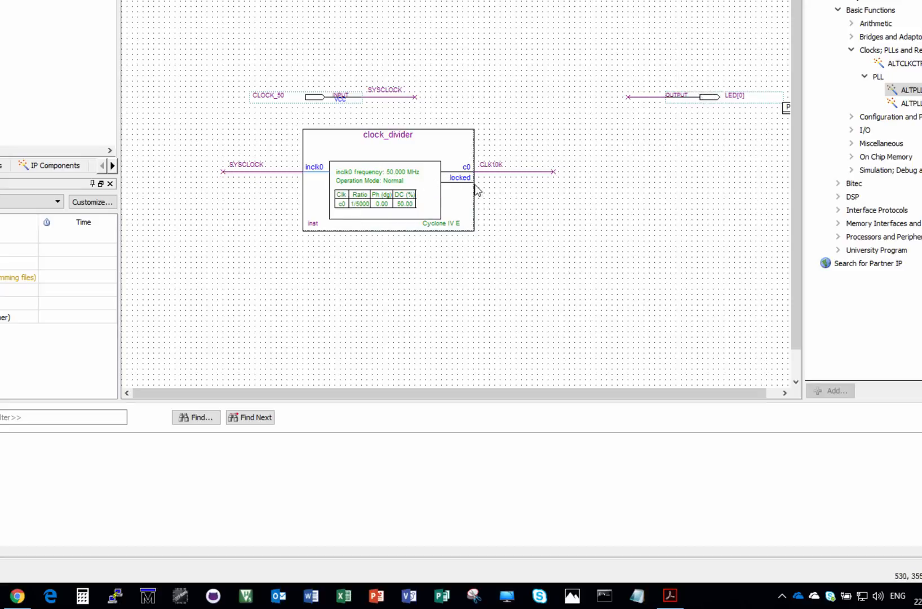
Wire the clock divider's locked output to the open end of the LED[0] output pin's line.
{"action": "left_click_drag", "start_coordinate": [475, 181], "coordinate": [627, 97]}
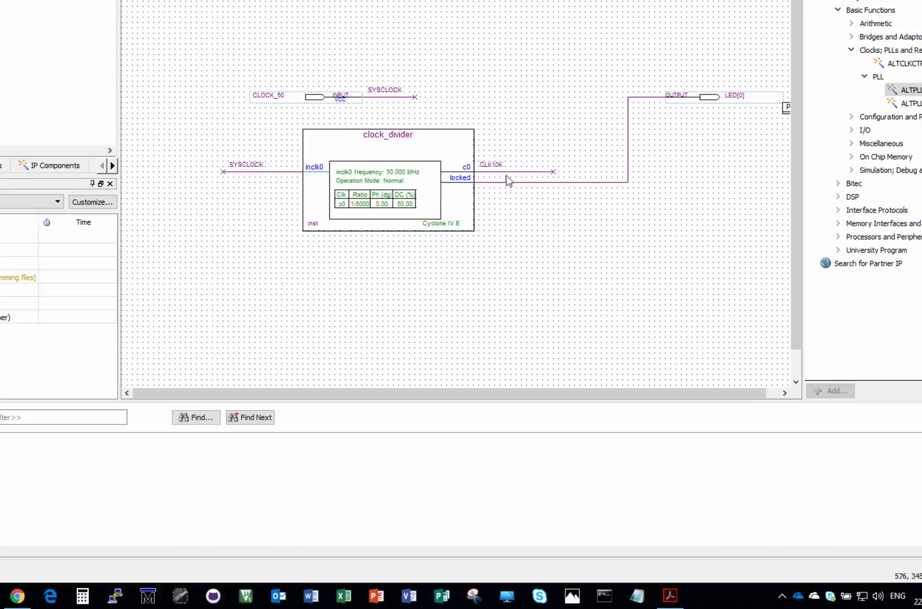
{"action": "left_click", "coordinate": [524, 170]}
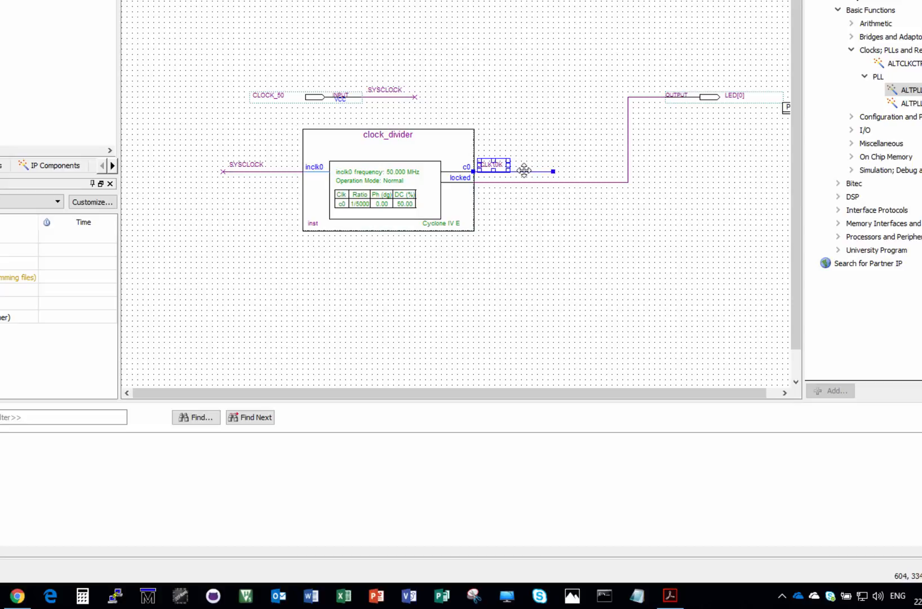
{"action": "left_click", "coordinate": [324, 291]}
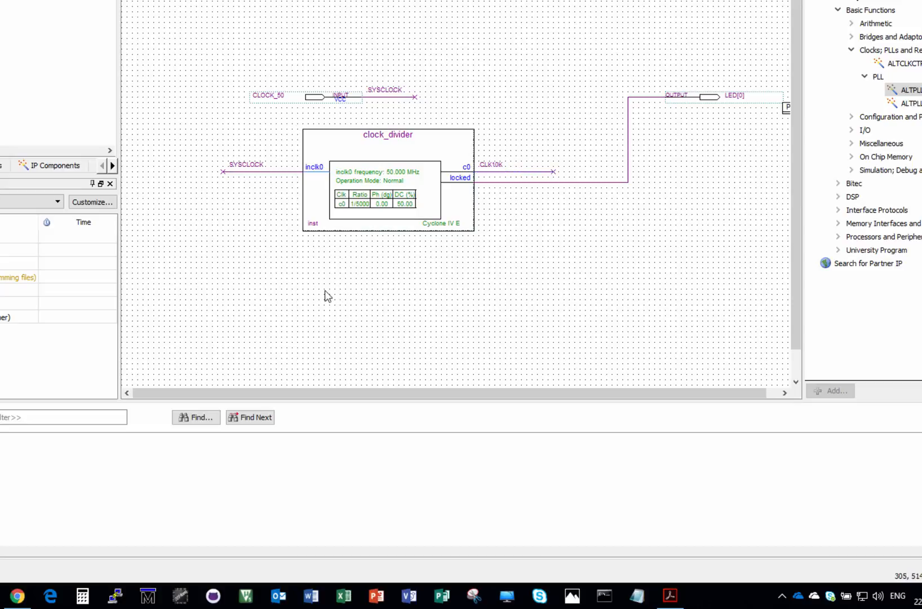